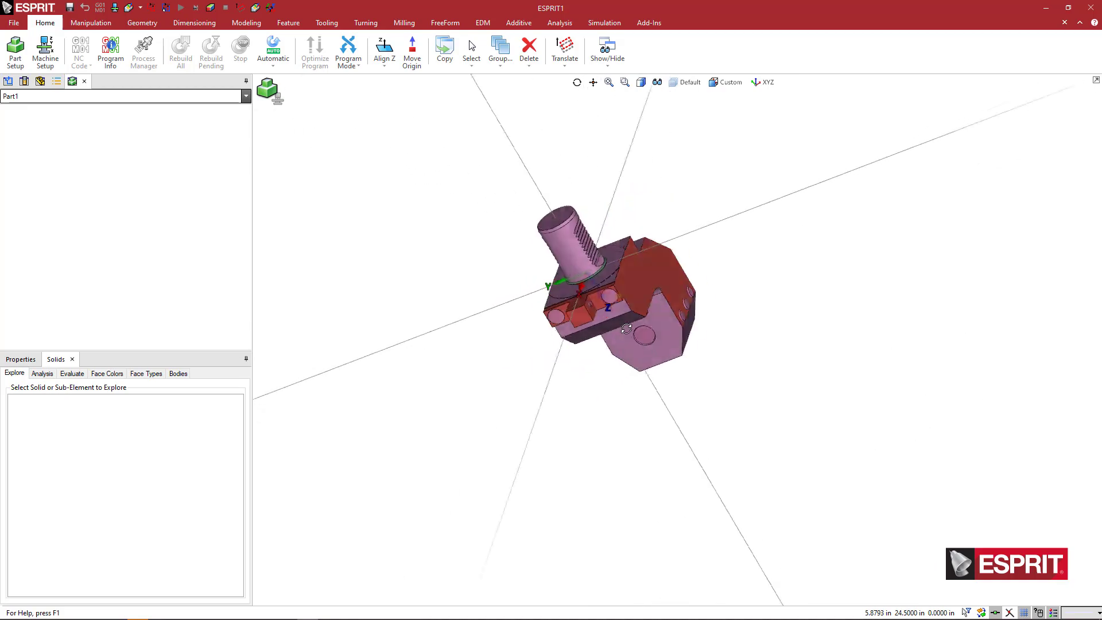
Examine the tool holder model's serrated shank, mounting face and current origin axes from several sides.
scroll(580, 267, "up", 10)
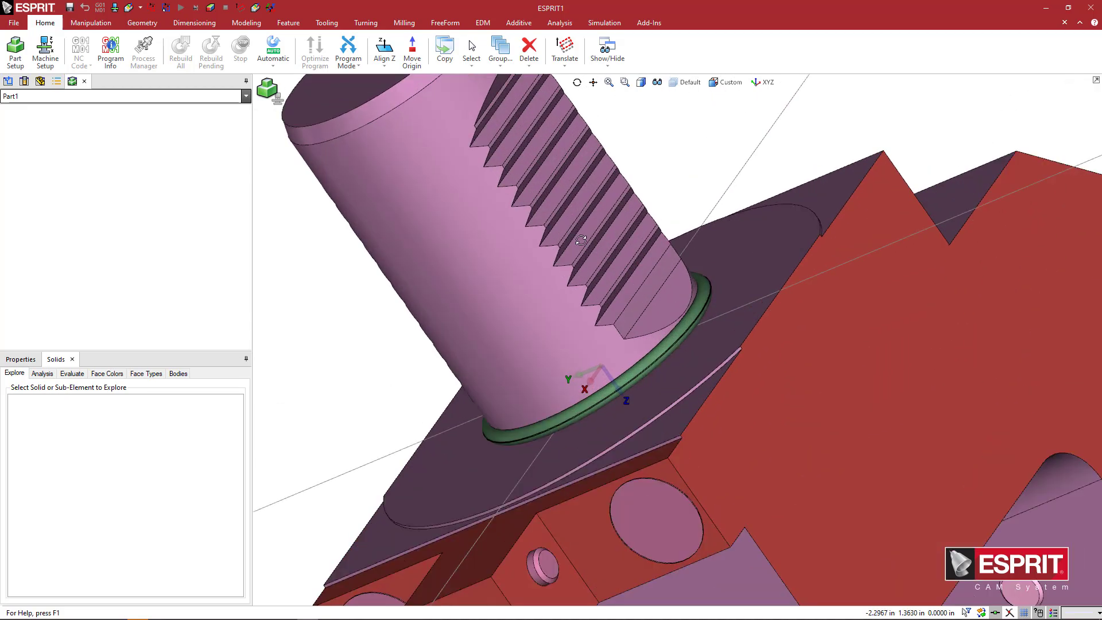
middle_click_drag(581, 267, 629, 231)
scroll(636, 253, "down", 5)
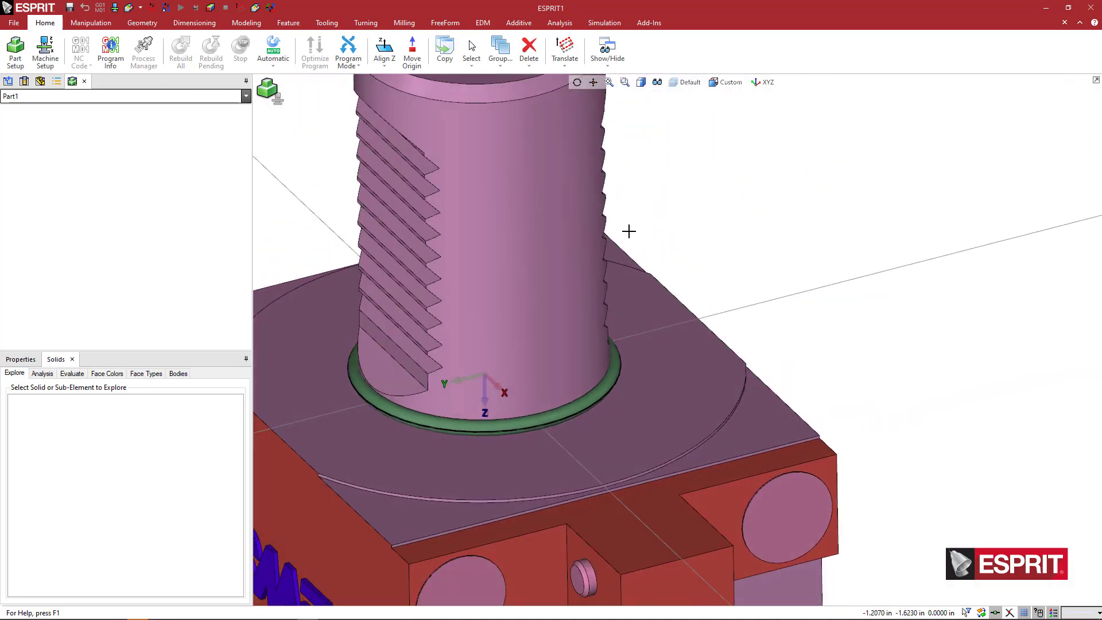
scroll(629, 231, "down", 5)
middle_click_drag(669, 278, 743, 247)
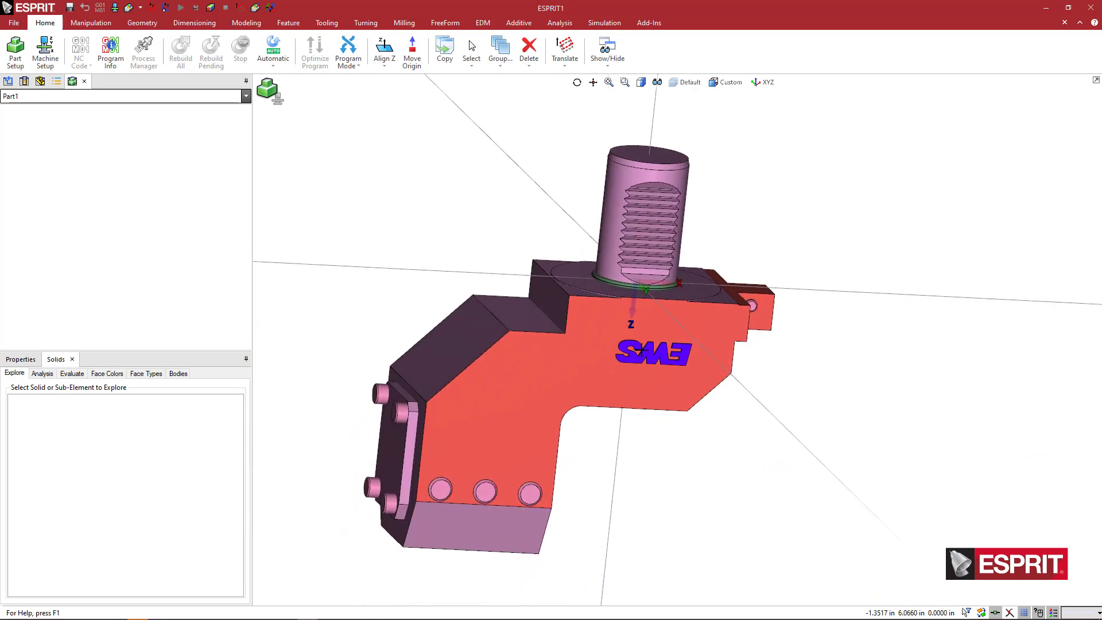
middle_click_drag(639, 348, 704, 363)
Align the Z axis to the flat circular mounting face at the base of the shank so that Z points along the shank.
left_click(695, 291)
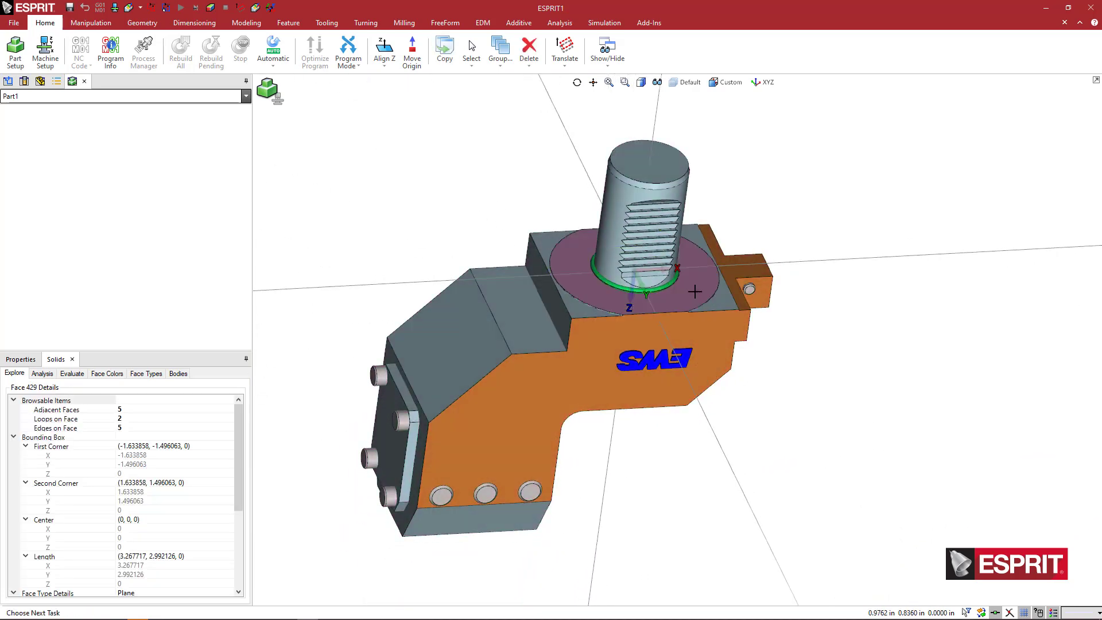
middle_click_drag(690, 300, 687, 286)
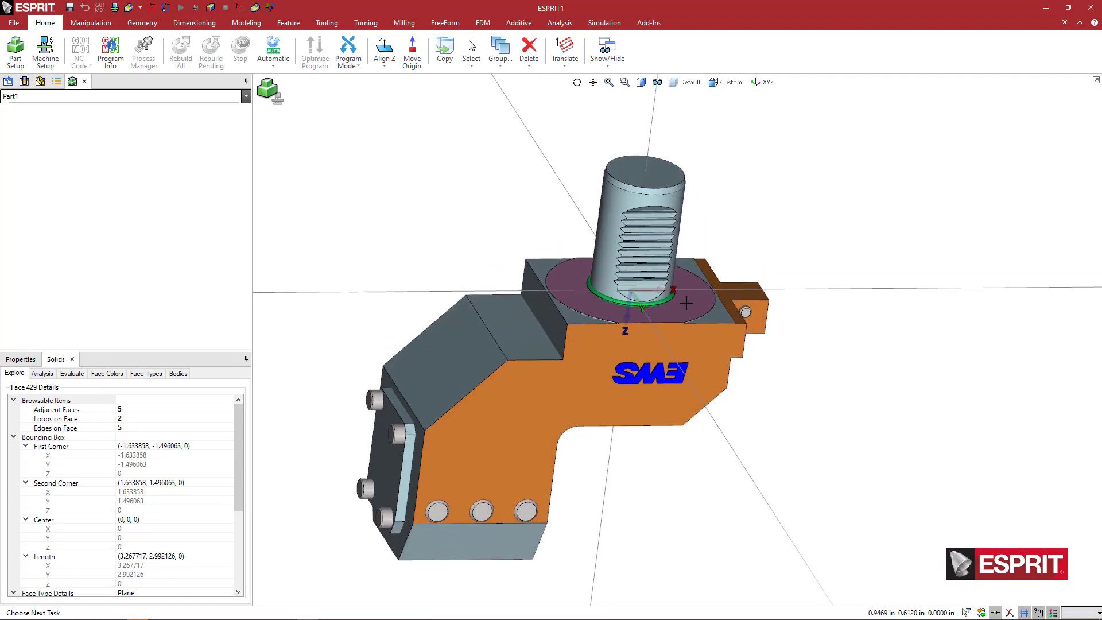
middle_click_drag(686, 302, 682, 301)
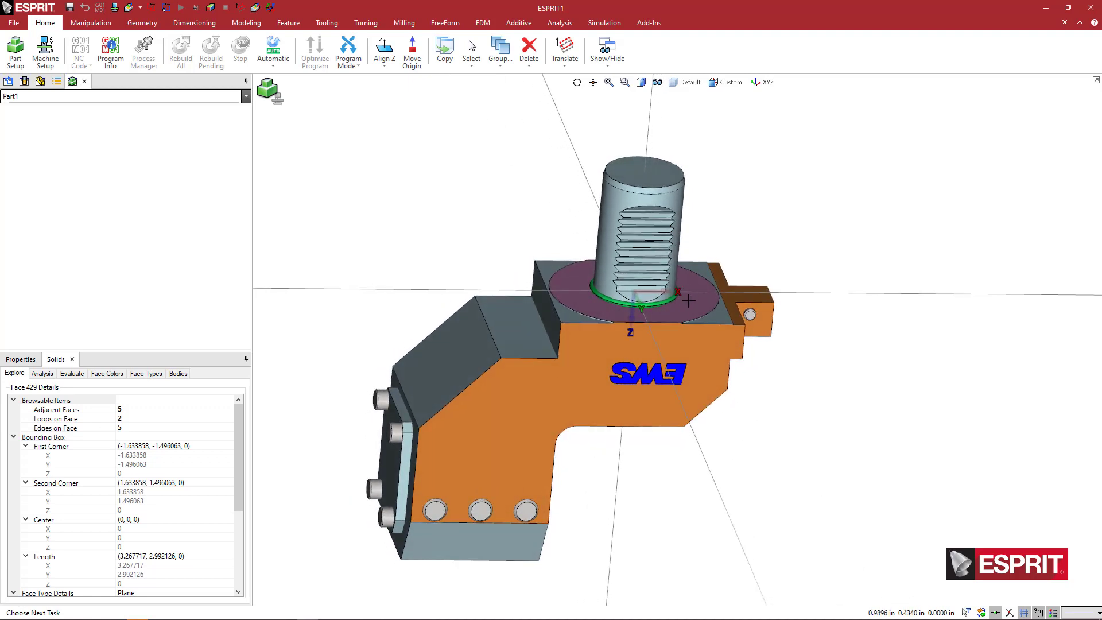
middle_click_drag(688, 301, 690, 284)
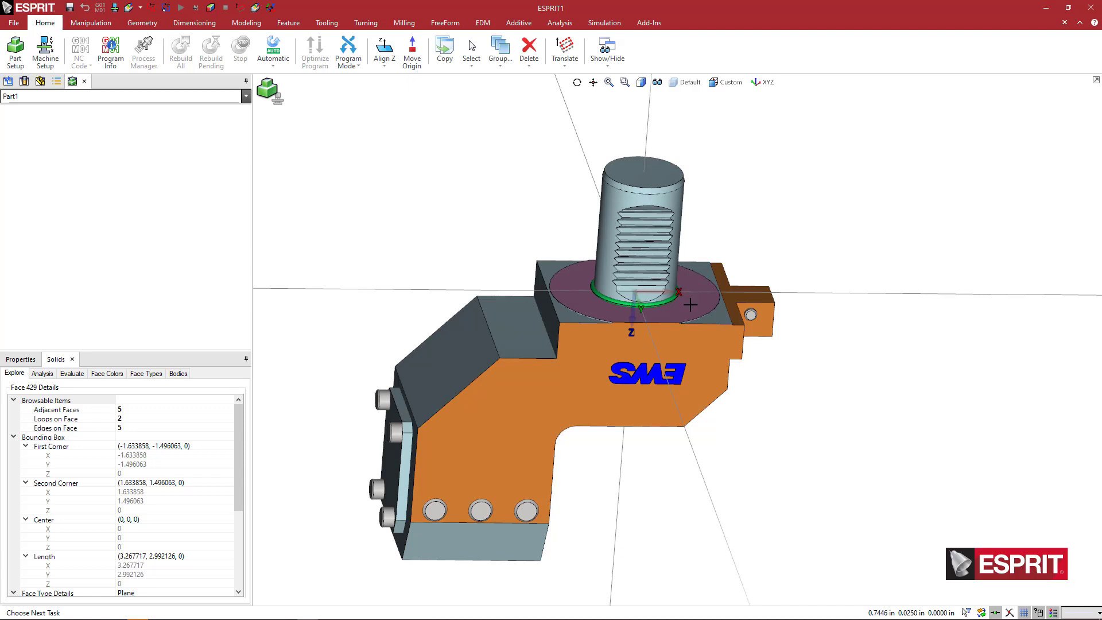
scroll(697, 303, "up", 3)
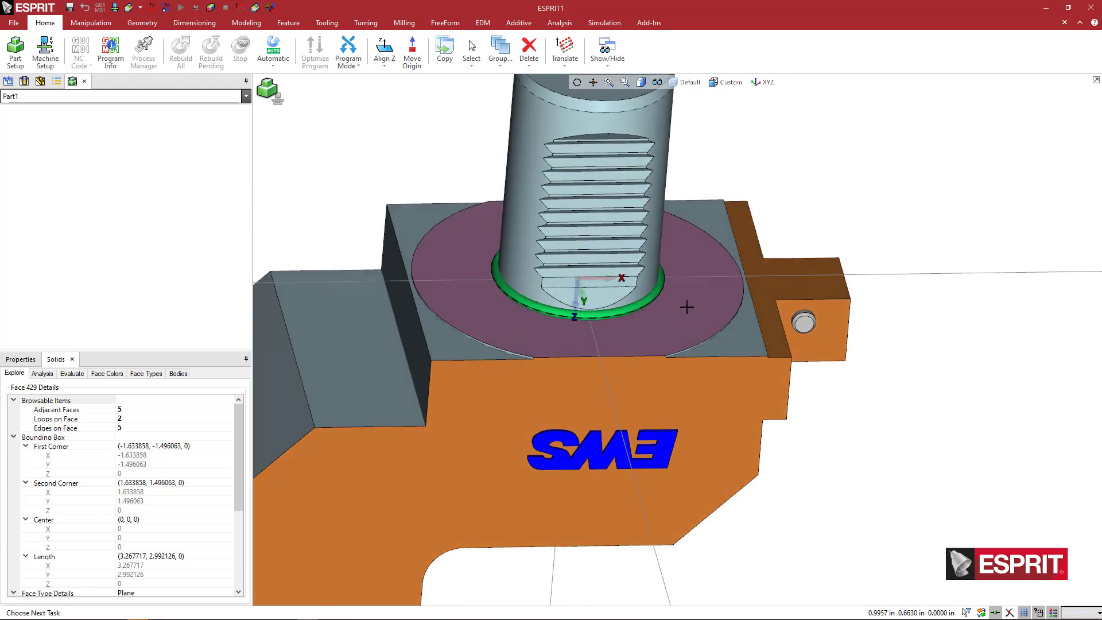
left_click(384, 48)
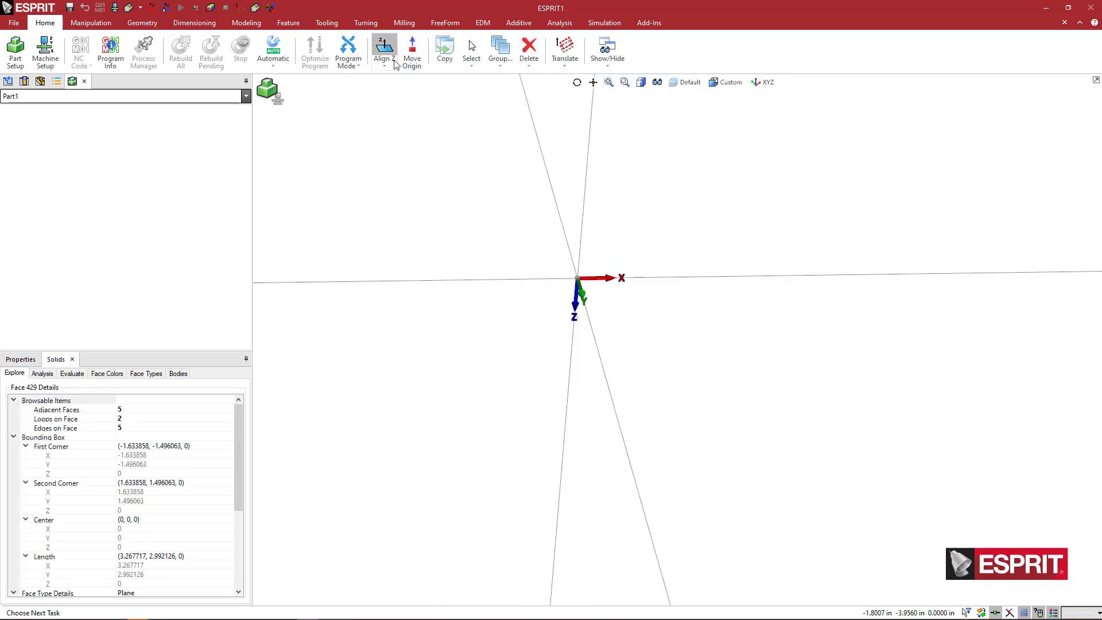
middle_click_drag(570, 237, 471, 268)
scroll(631, 195, "up", 5)
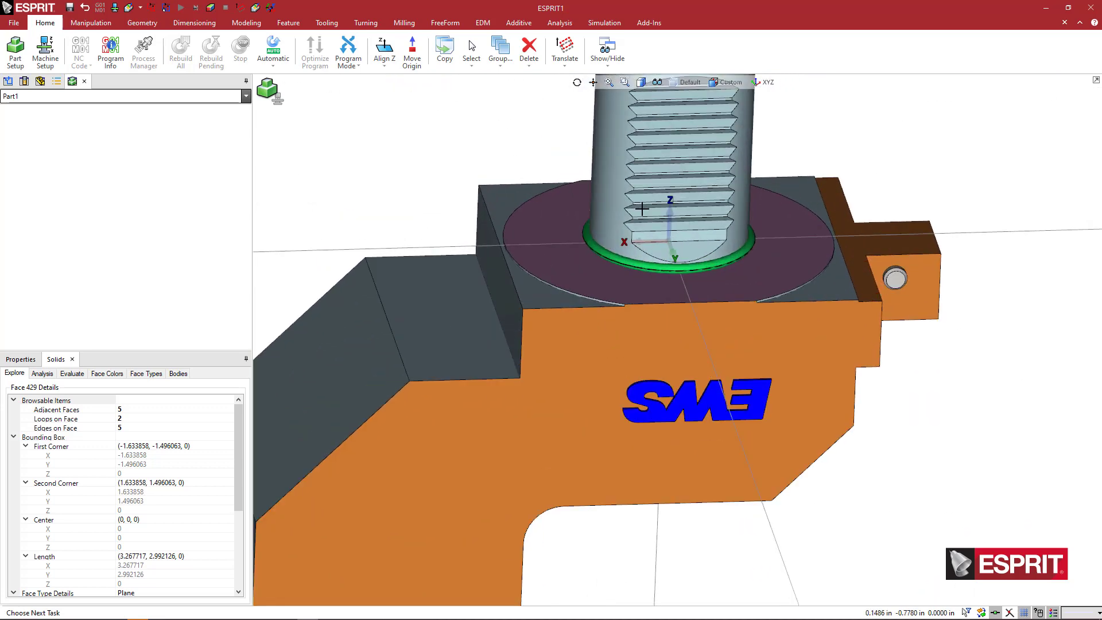
scroll(666, 244, "down", 2)
left_click(531, 206)
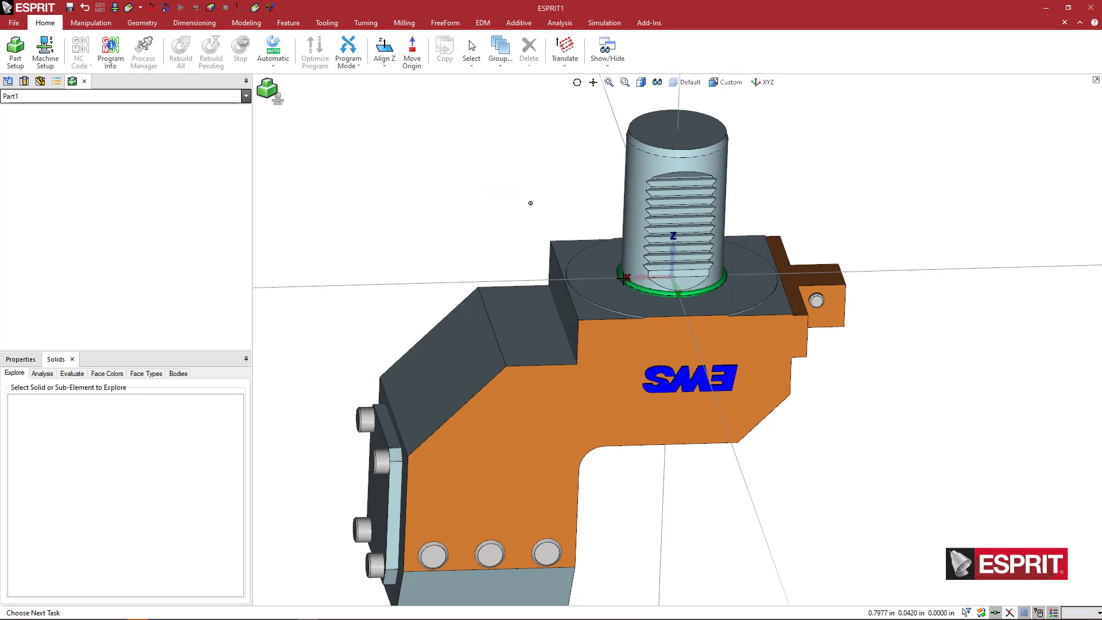
Examine the holder's axis orientation at the shank base and the tool bore on the inner face of its lower arm.
middle_click_drag(461, 237, 523, 229)
middle_click_drag(567, 181, 573, 216)
middle_click_drag(611, 261, 625, 261)
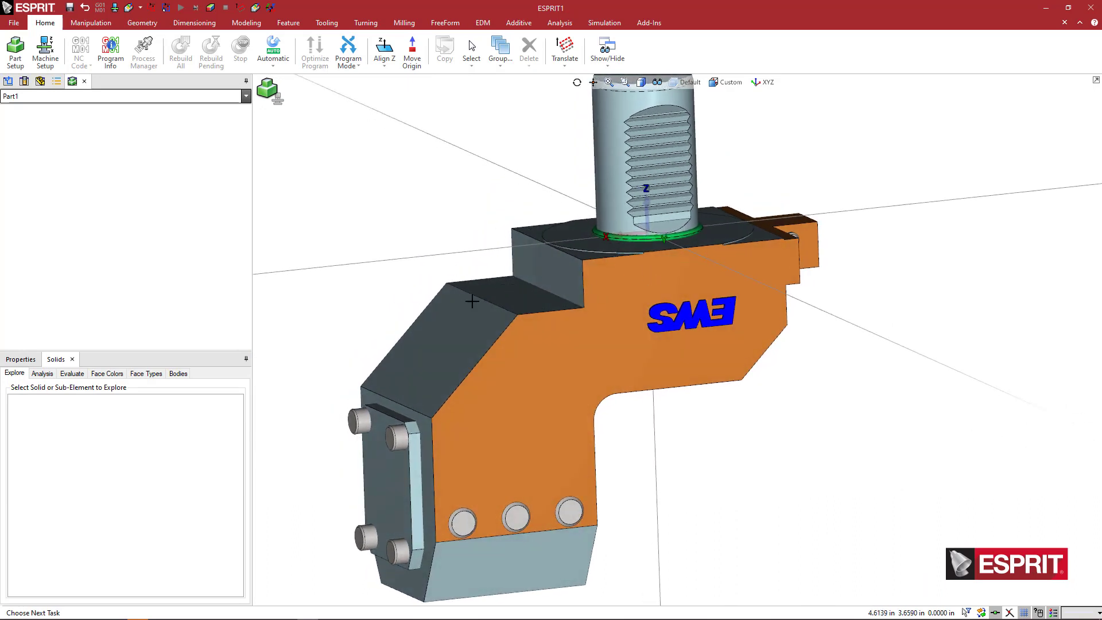
middle_click_drag(742, 421, 730, 419)
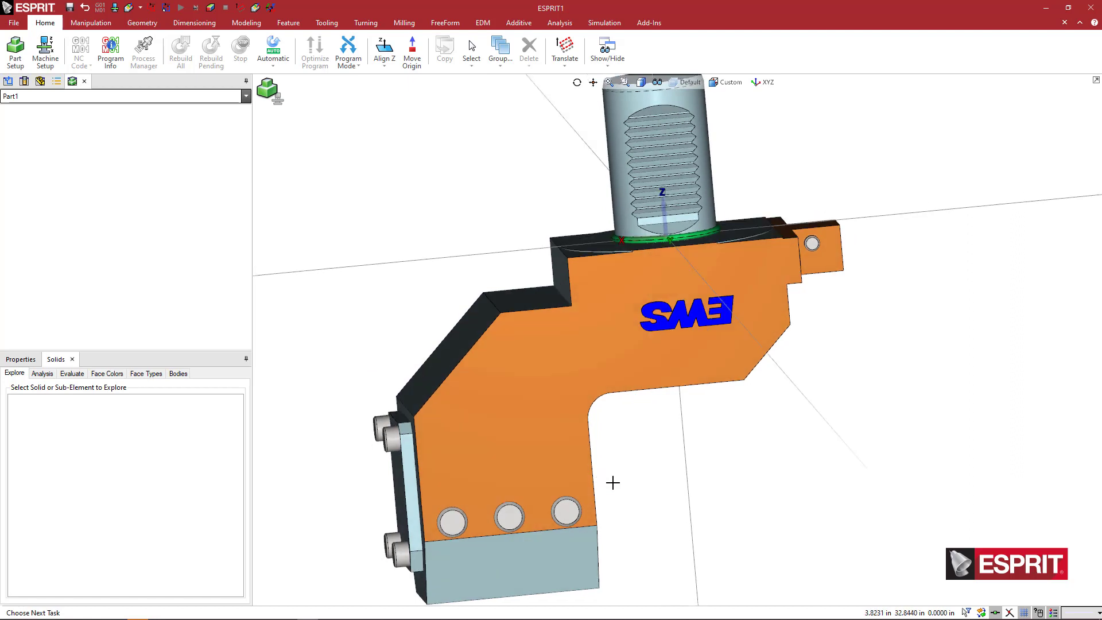
middle_click_drag(613, 482, 632, 463)
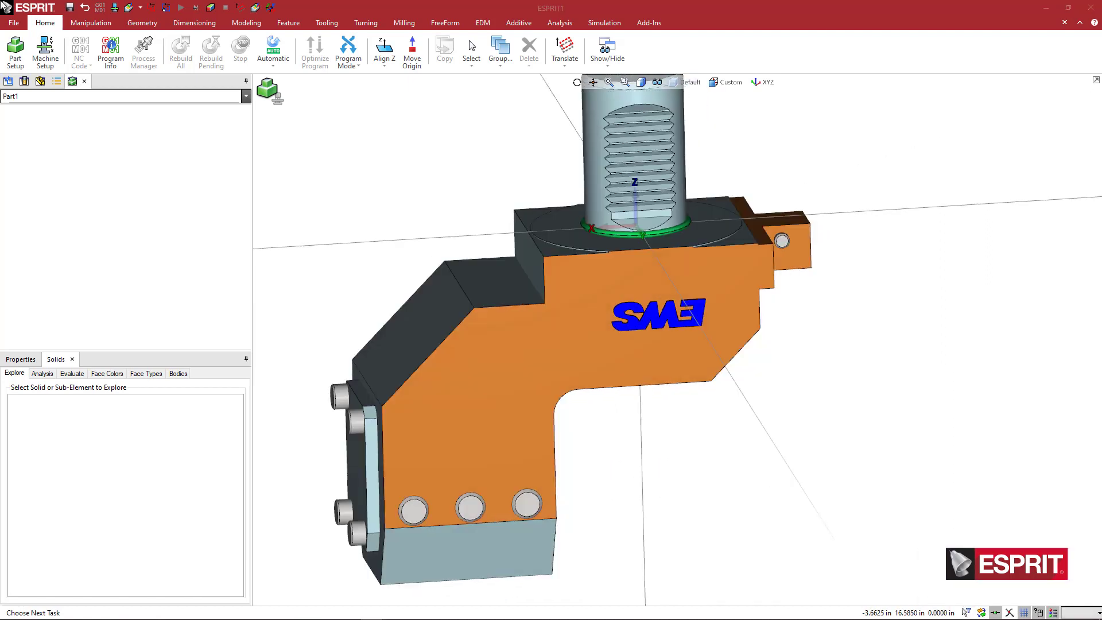
middle_click_drag(732, 425, 670, 402)
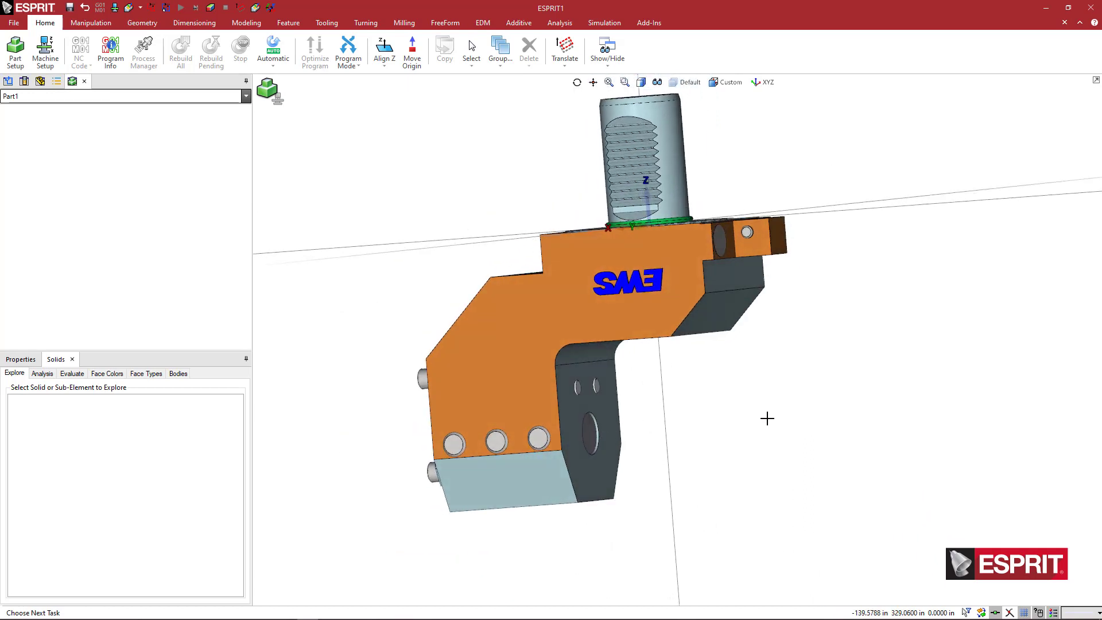
middle_click_drag(768, 418, 790, 430)
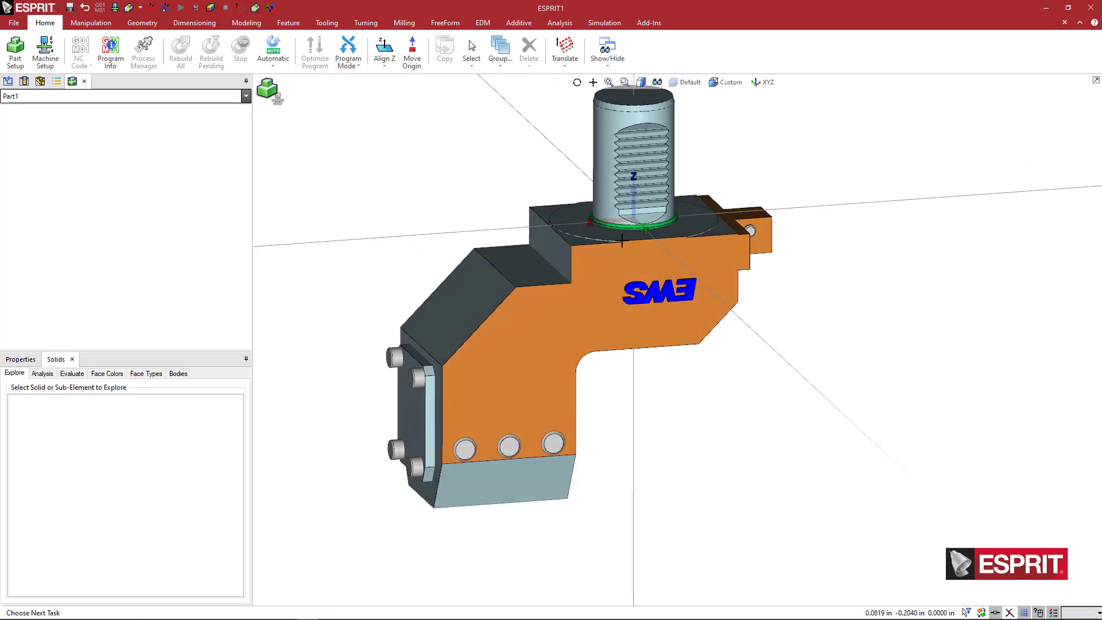
middle_click_drag(656, 237, 666, 255)
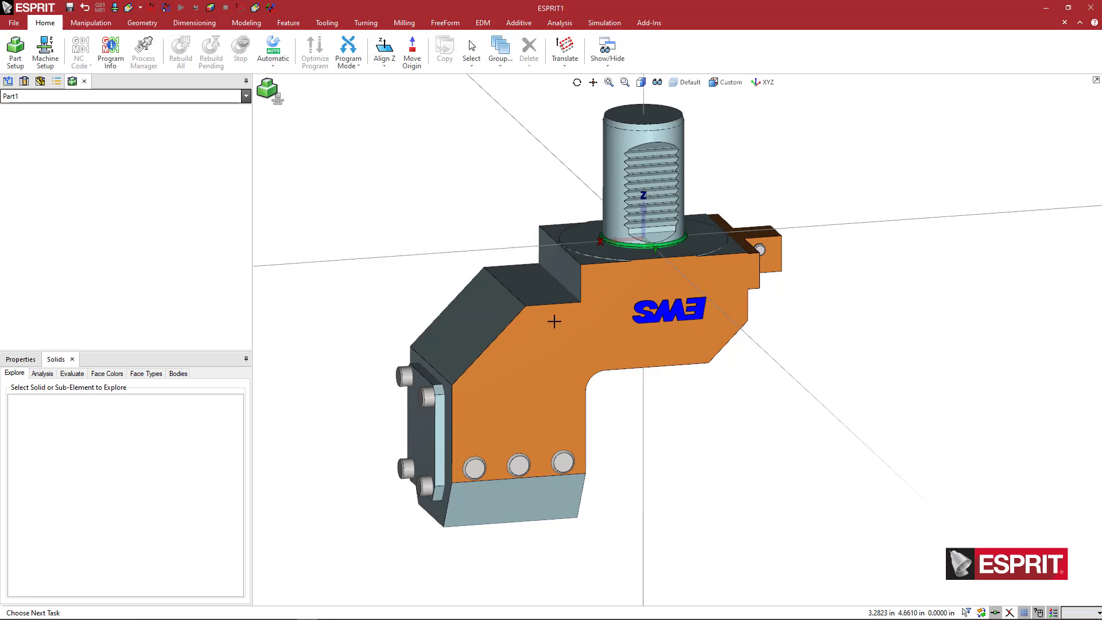
middle_click_drag(670, 322, 671, 386)
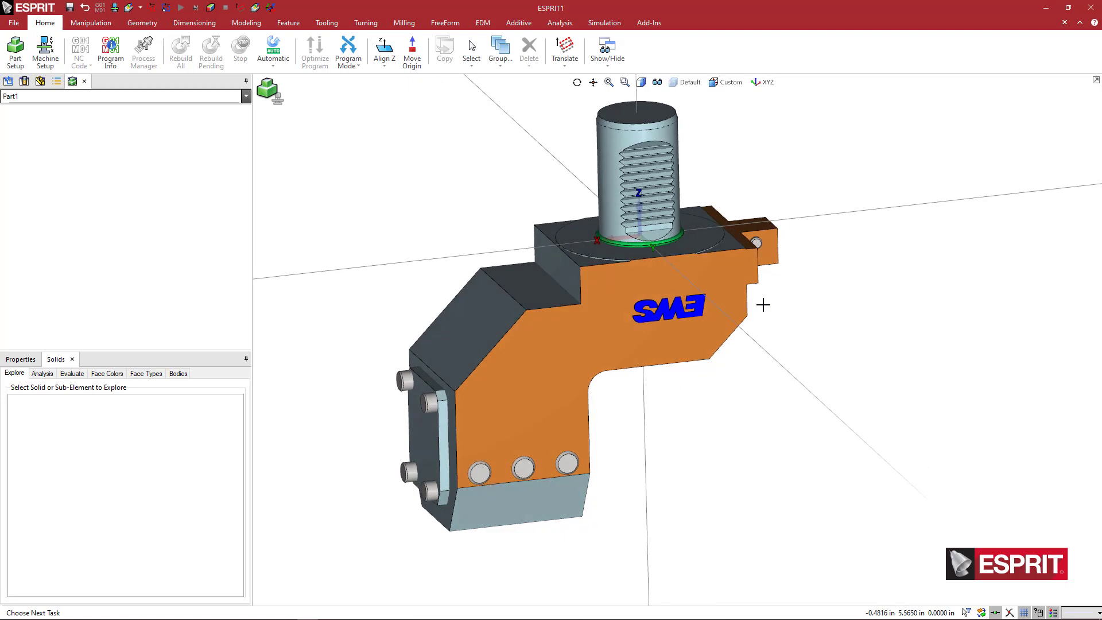
scroll(631, 303, "up", 2)
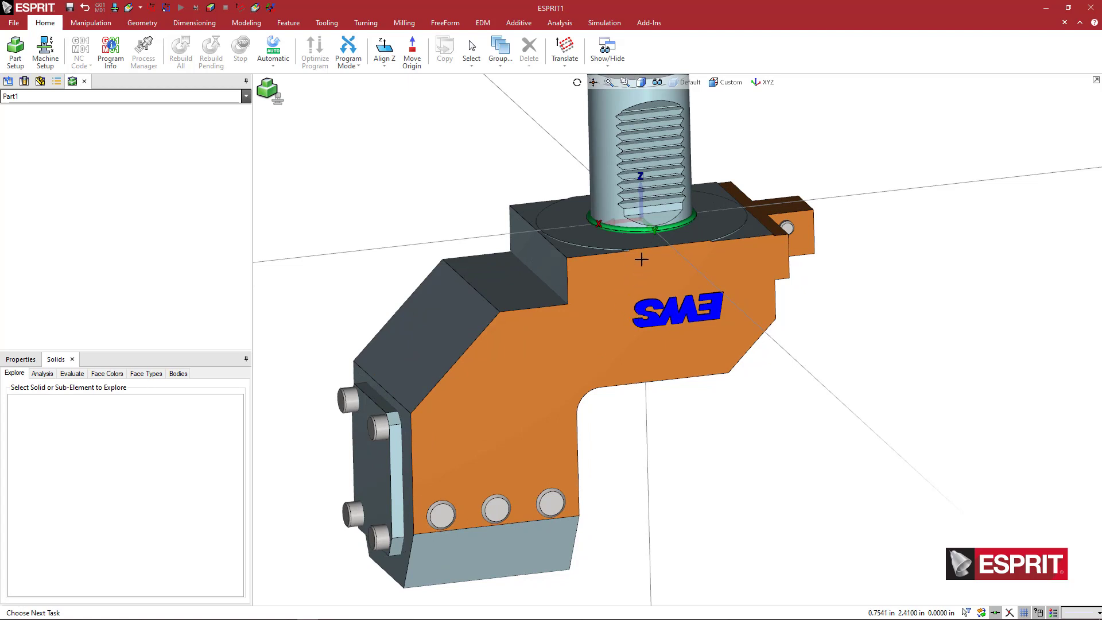
middle_click_drag(656, 260, 650, 274)
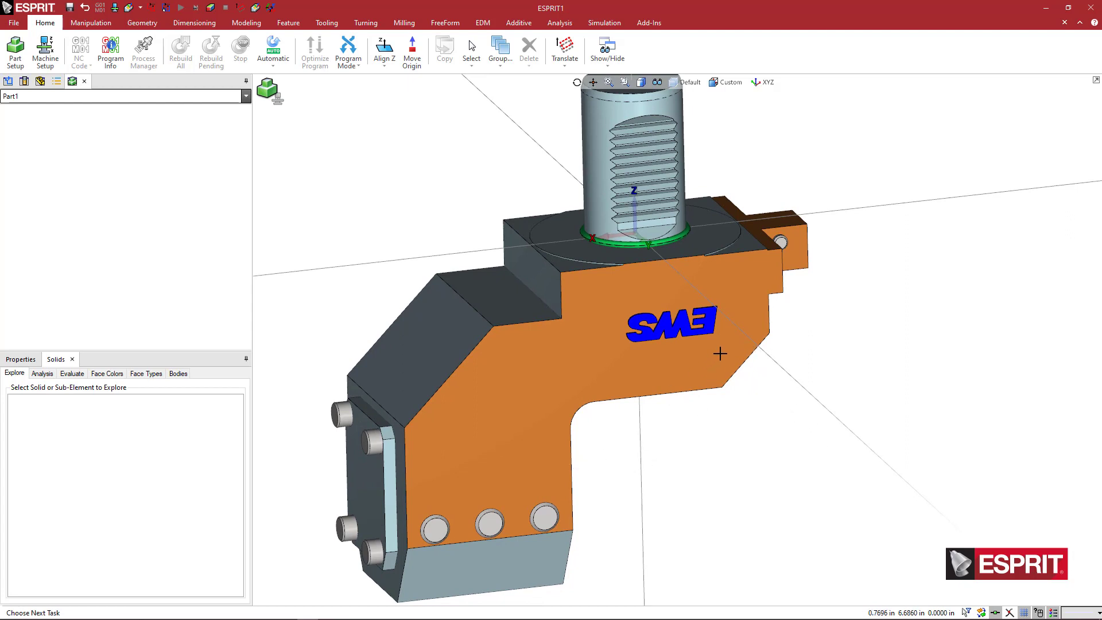
middle_click_drag(730, 355, 566, 423)
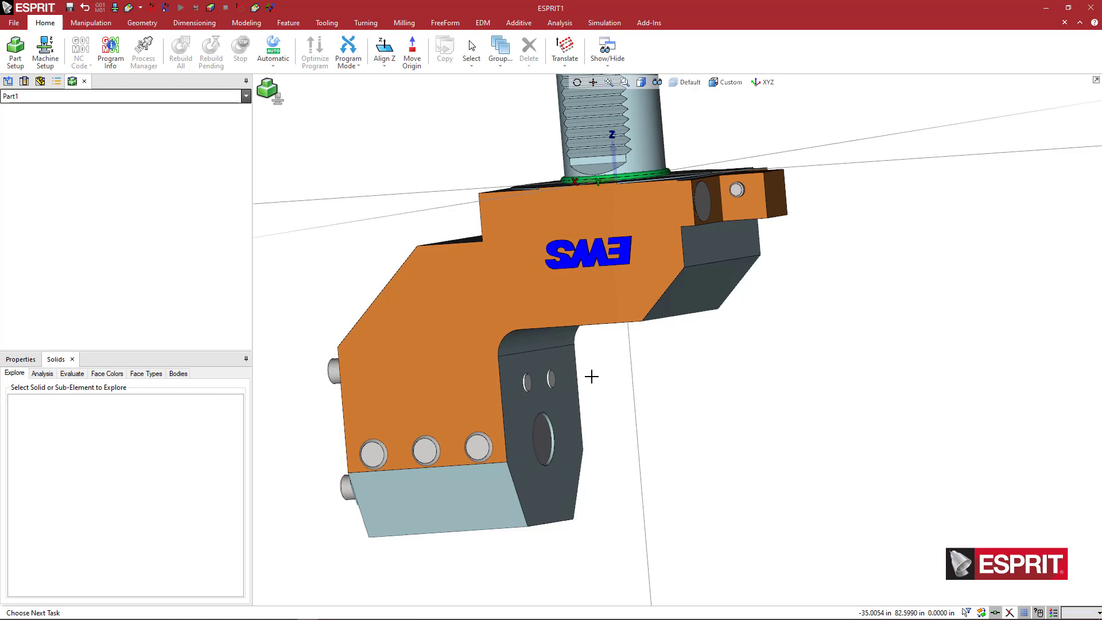
Translate the work plane to the centre of the large tool bore on the holder's lower arm.
left_click(567, 50)
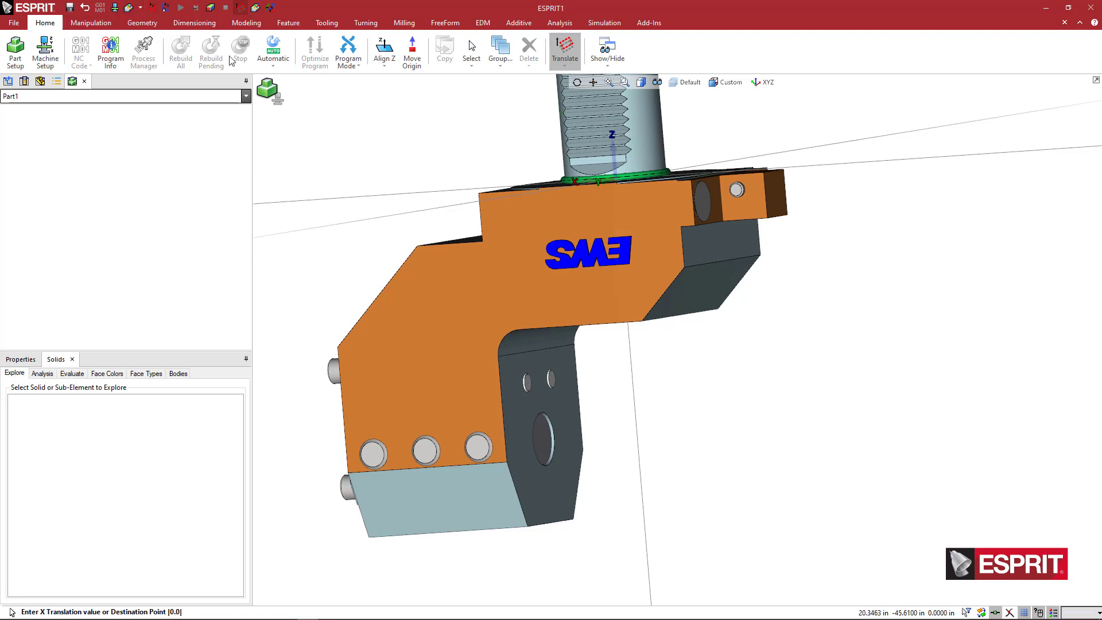
left_click(567, 64)
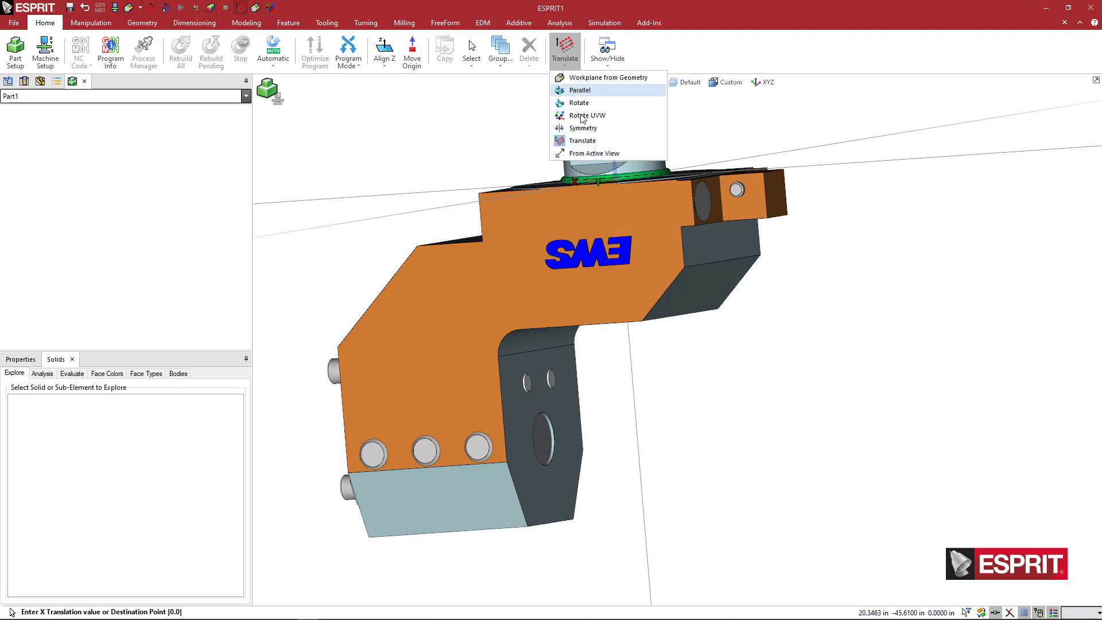
left_click(594, 143)
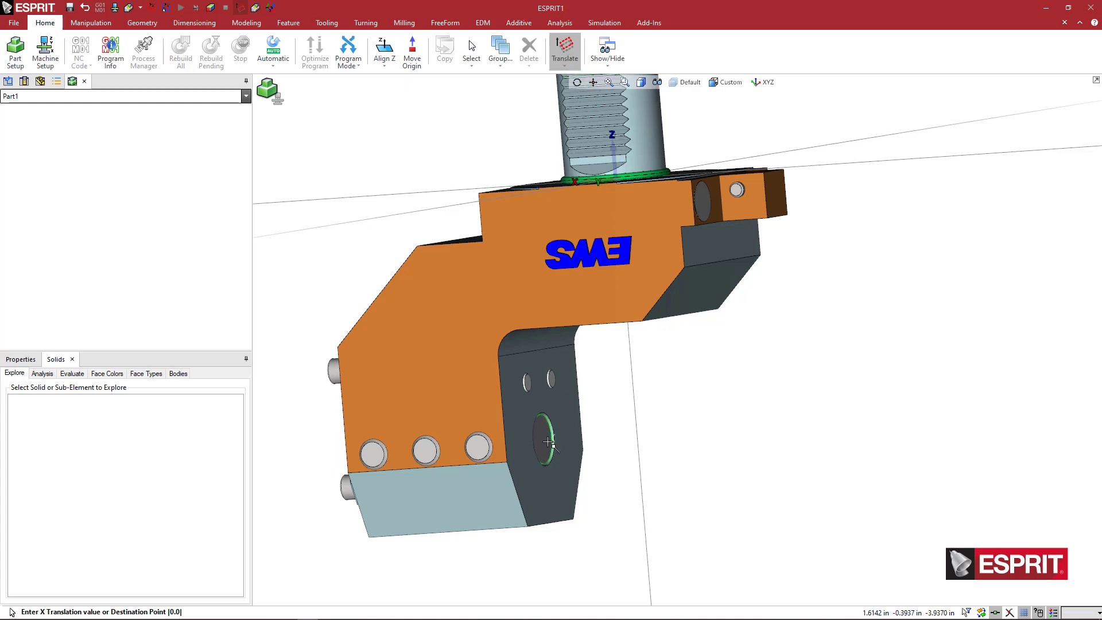
scroll(545, 440, "up", 3)
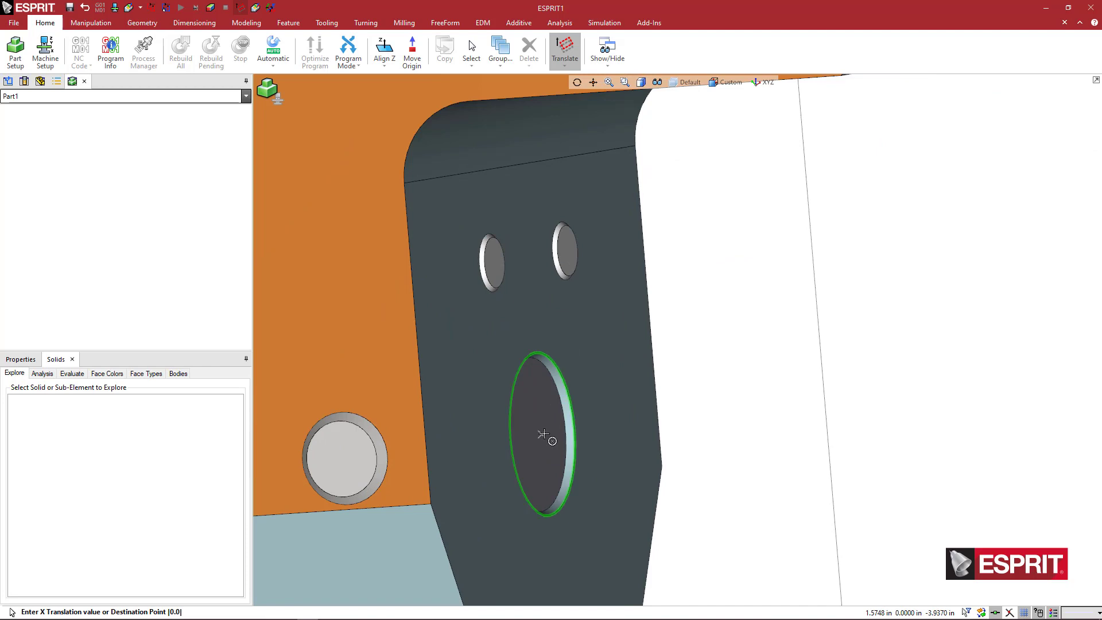
left_click(544, 434)
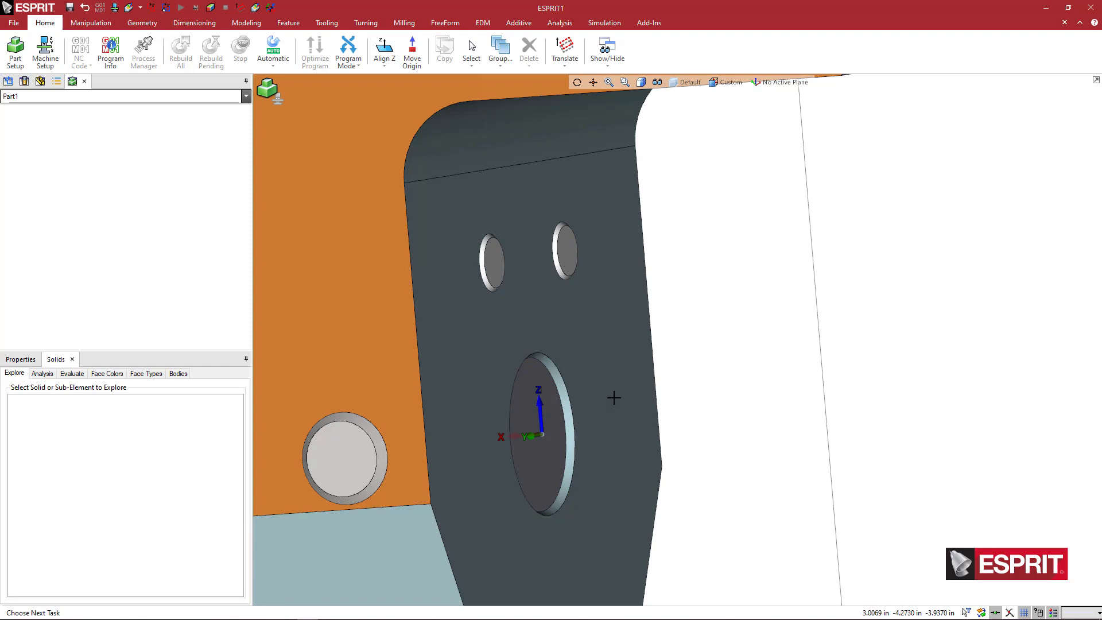
Rotate the work plane at the tool bore with Rotate UVW, using 0° about U, 90° about V and 0° about W.
mouse_move(612, 396)
middle_mouse_down()
mouse_move(623, 392)
mouse_move(613, 406)
middle_mouse_up()
scroll(617, 392, "down", 3)
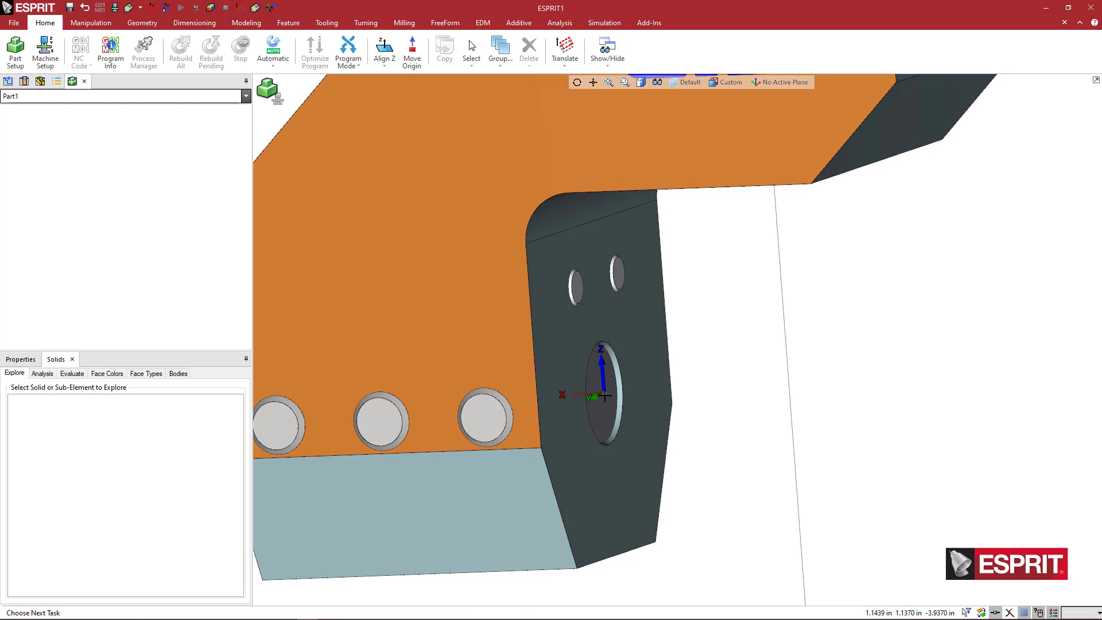
middle_click_drag(637, 393, 627, 398)
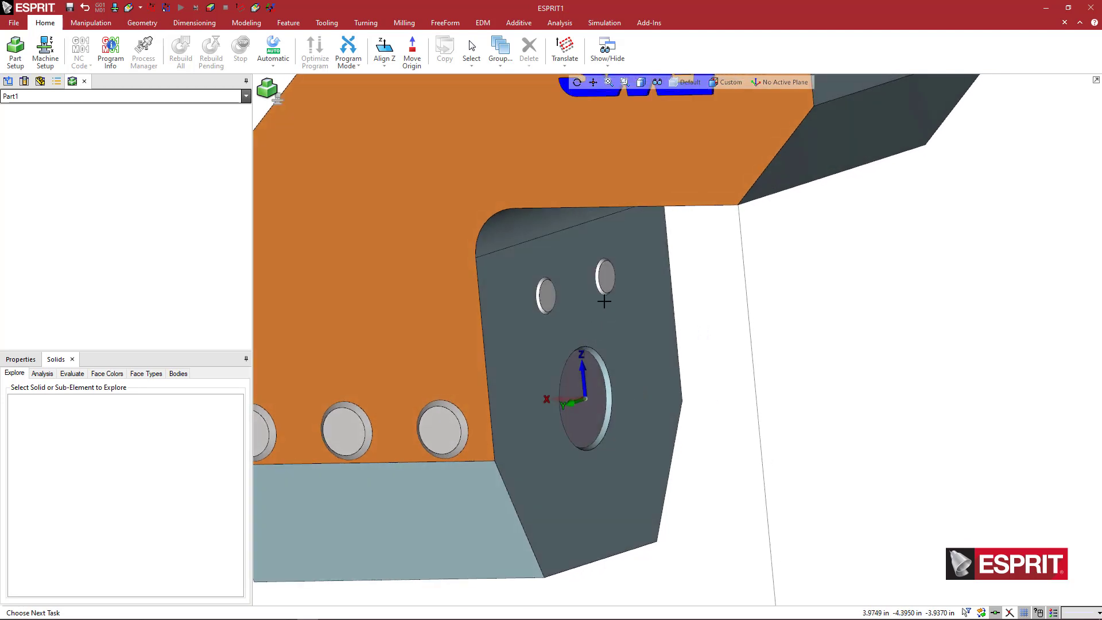
left_click(569, 65)
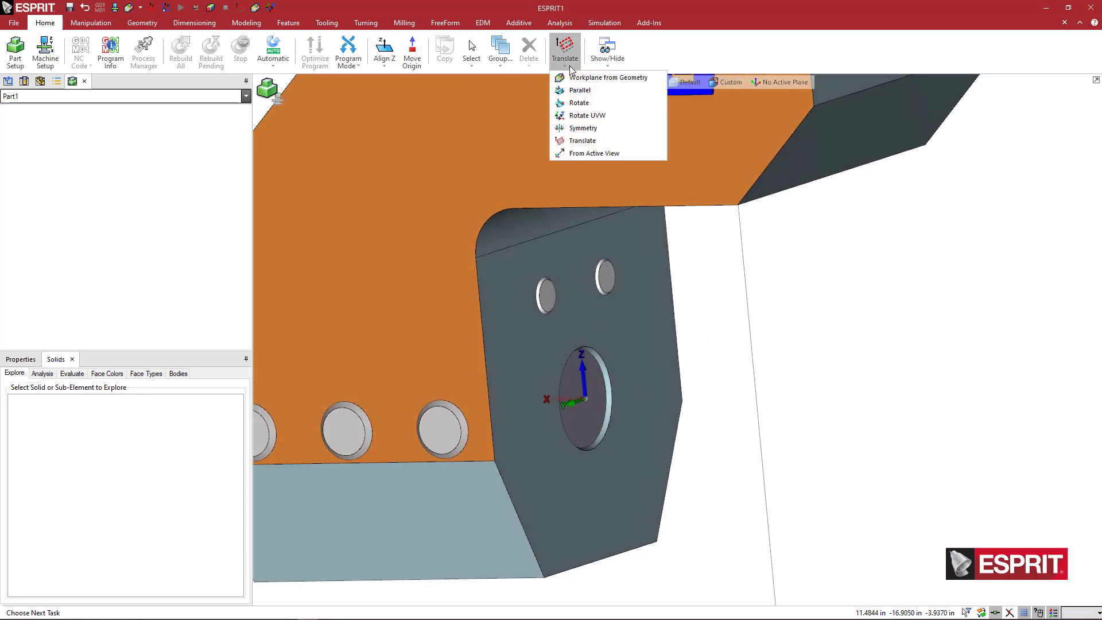
left_click(593, 115)
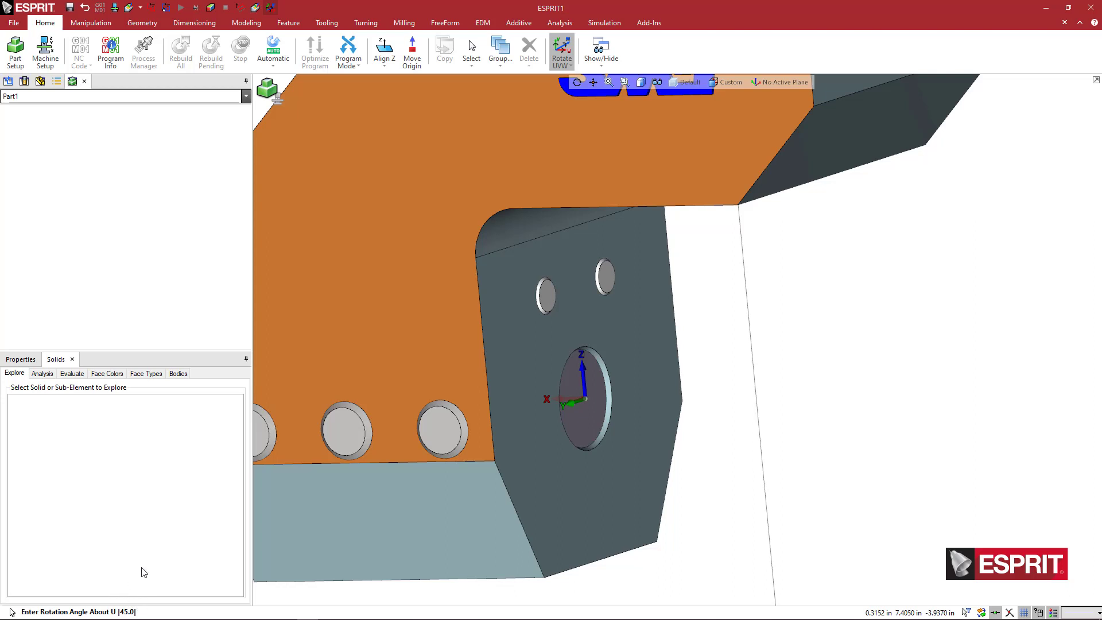
key("Return")
type("90")
key("Return")
type("0")
key("Return")
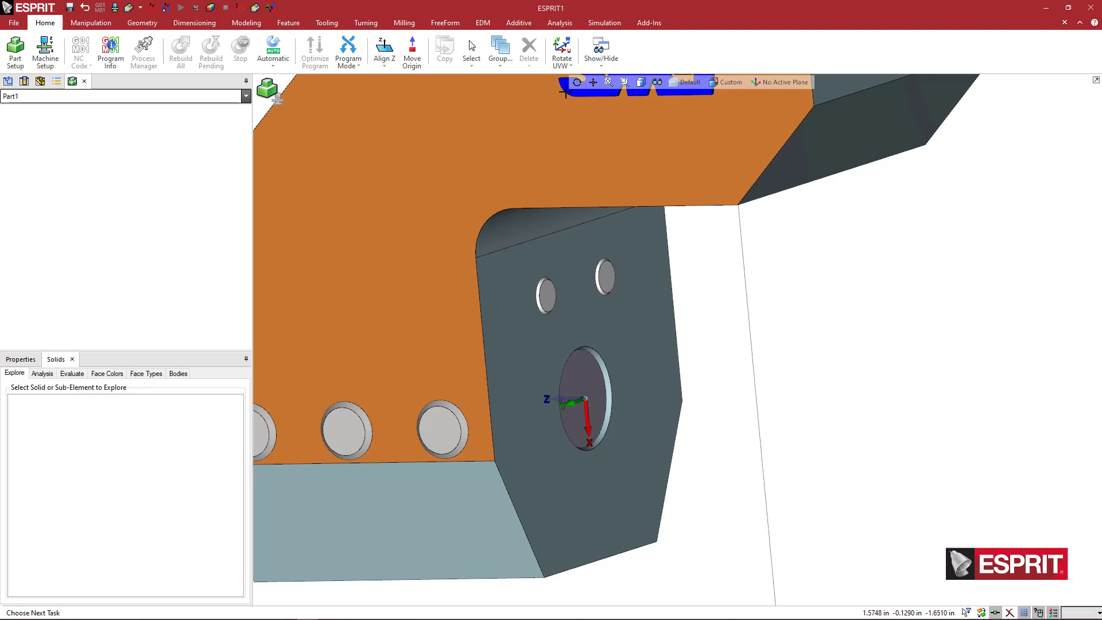
Rotate the tool bore's work plane 180° about W so that its X axis points up towards the shank.
left_click(562, 49)
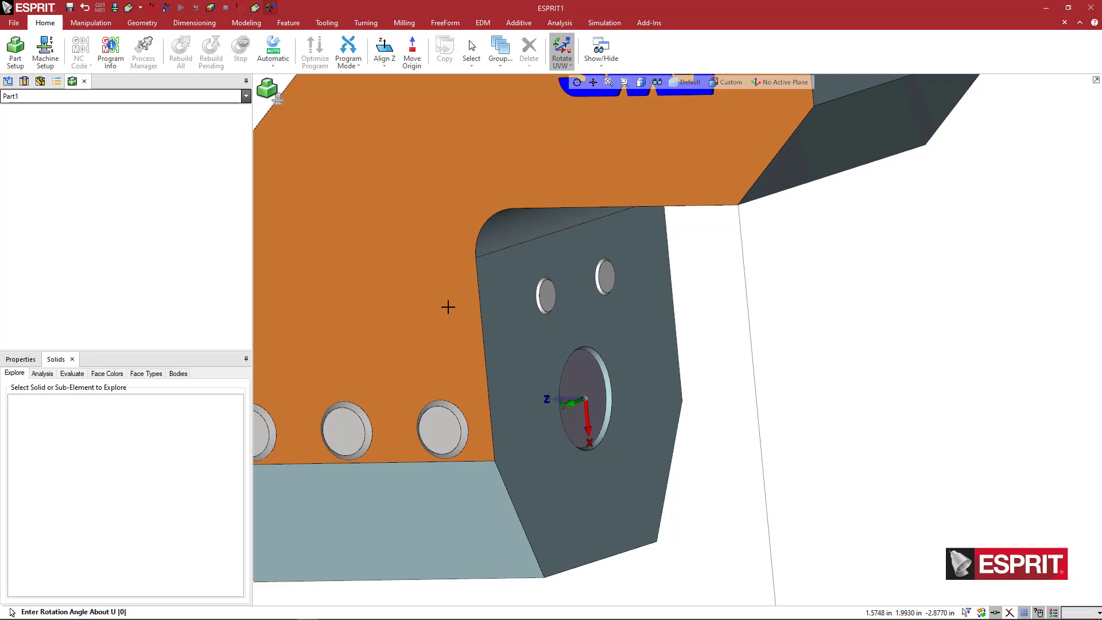
key("Return")
key("Return")
type("180")
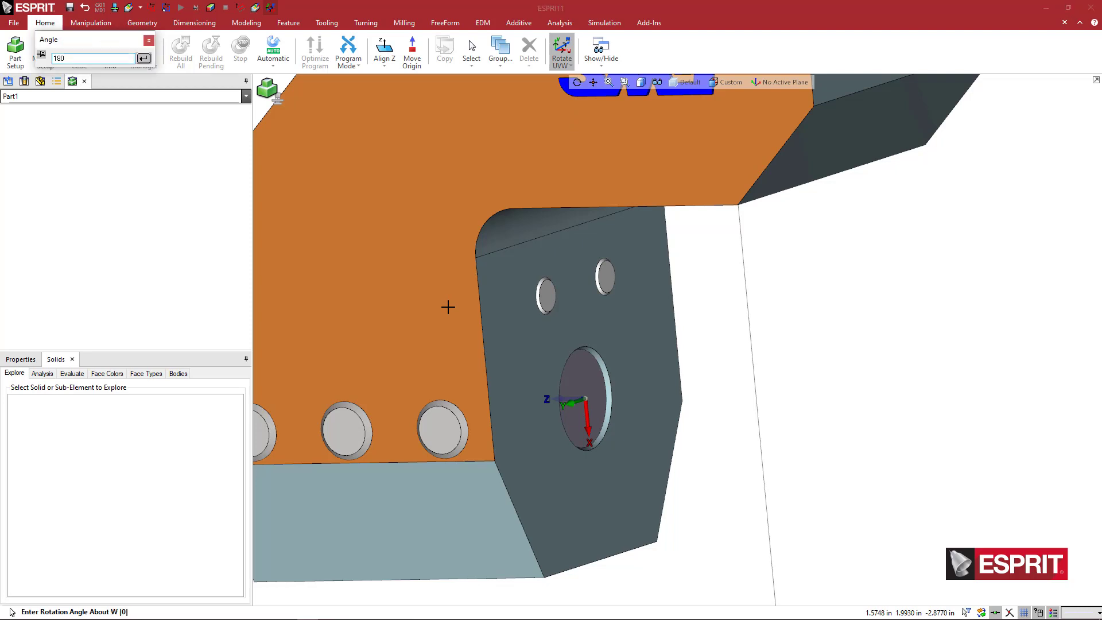
key("Return")
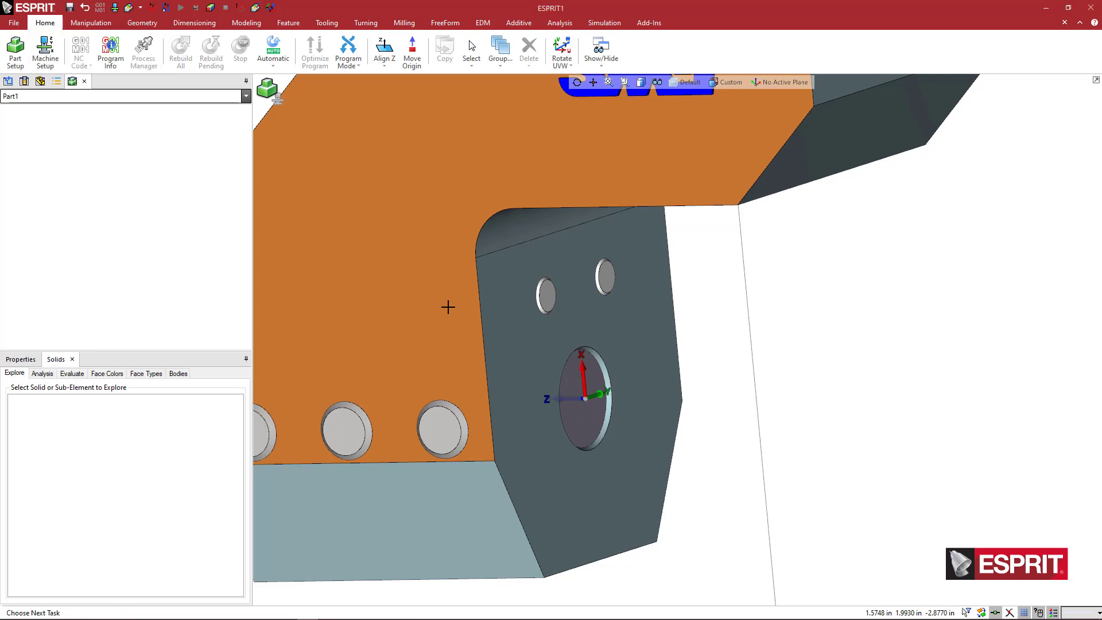
scroll(624, 397, "down", 2)
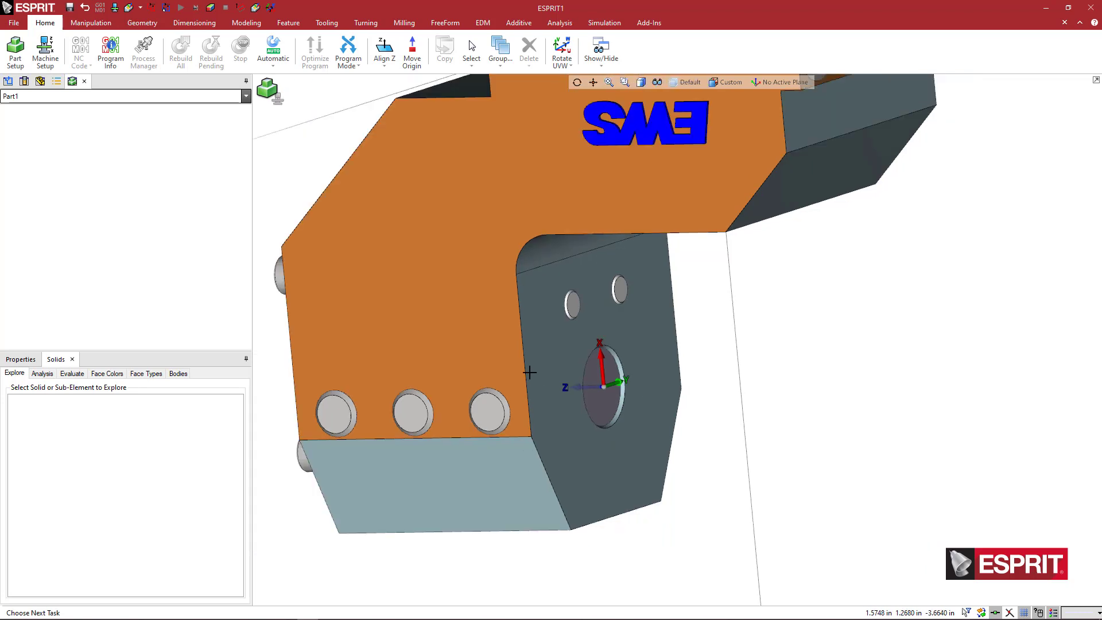
Save the current work plane orientation at the tool bore as a new work plane named HA_1.
middle_click_drag(603, 370, 601, 369)
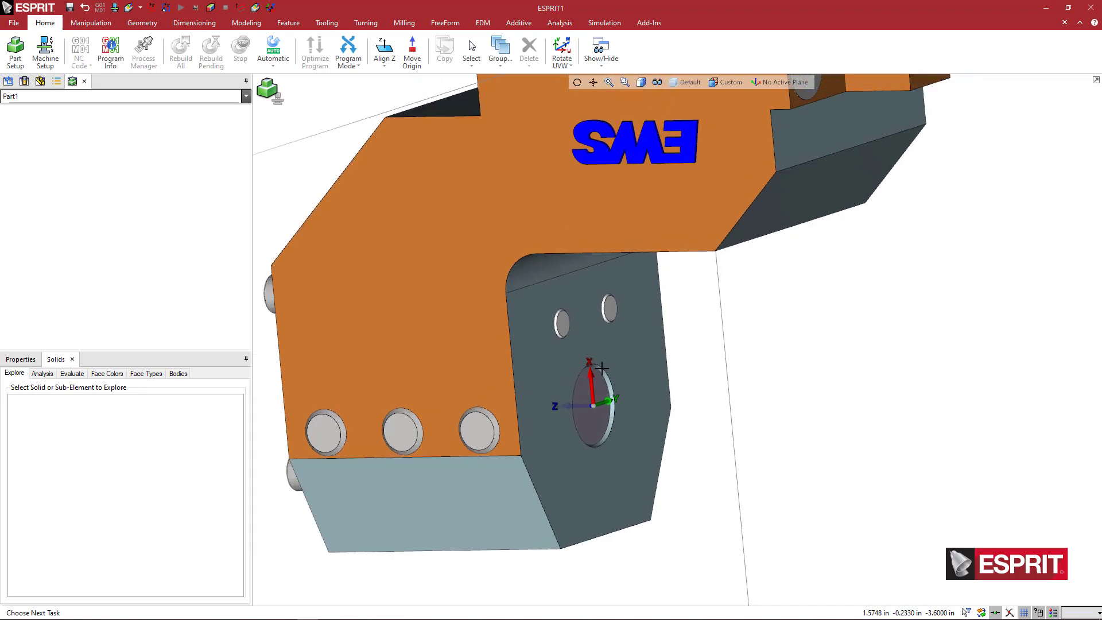
scroll(611, 384, "down", 2)
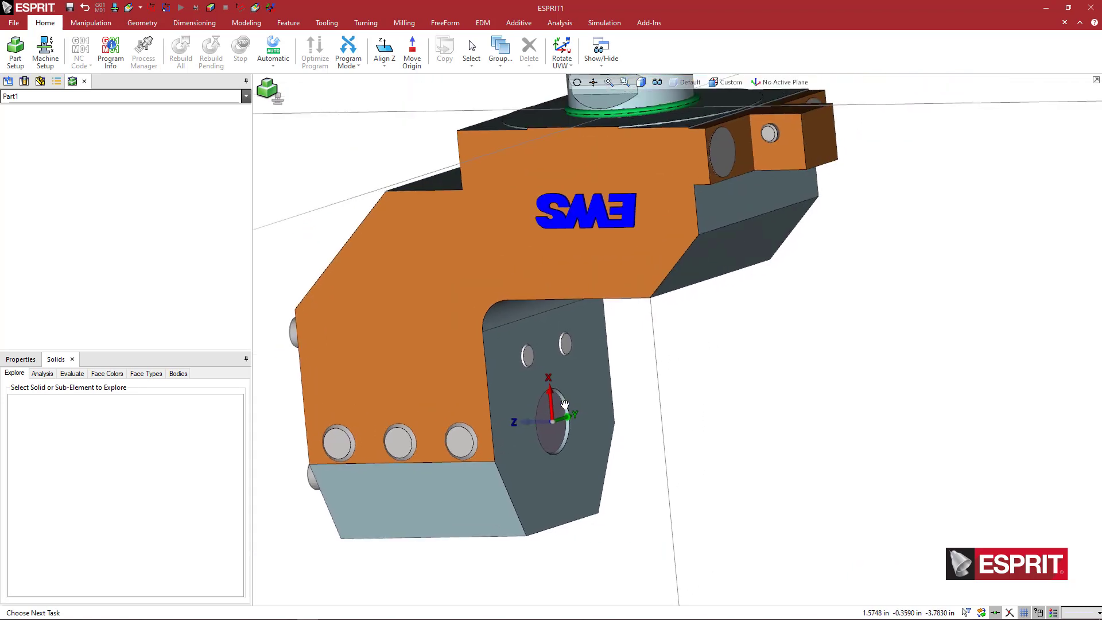
left_click(772, 82)
left_click(755, 142)
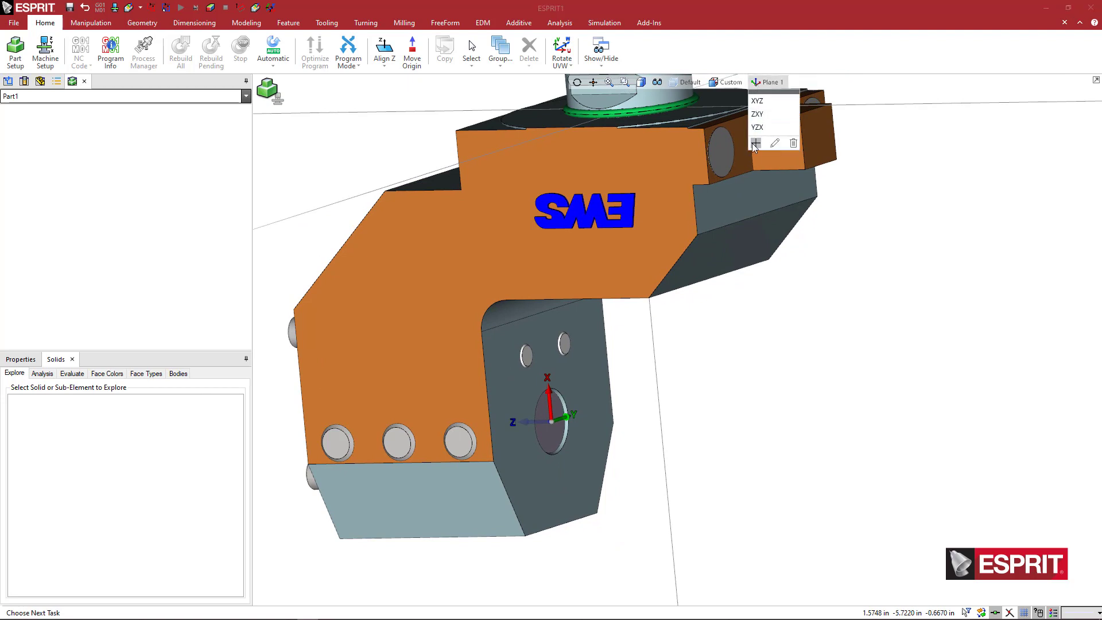
type("HA_1")
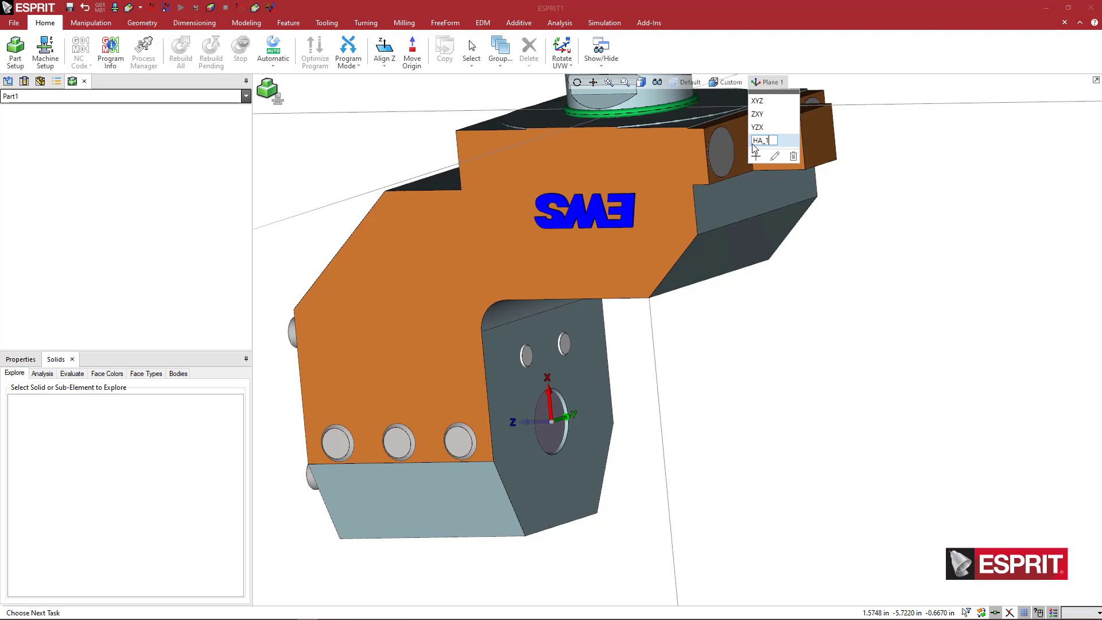
key("Return")
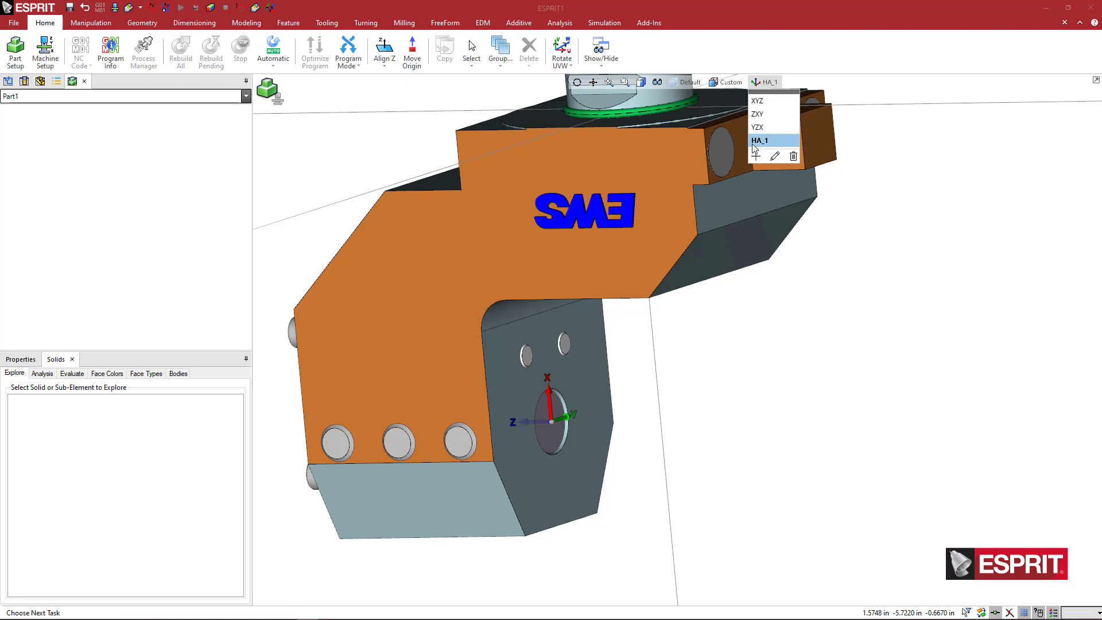
Add another work plane named TA_1 at the same tool bore orientation.
left_click(756, 156)
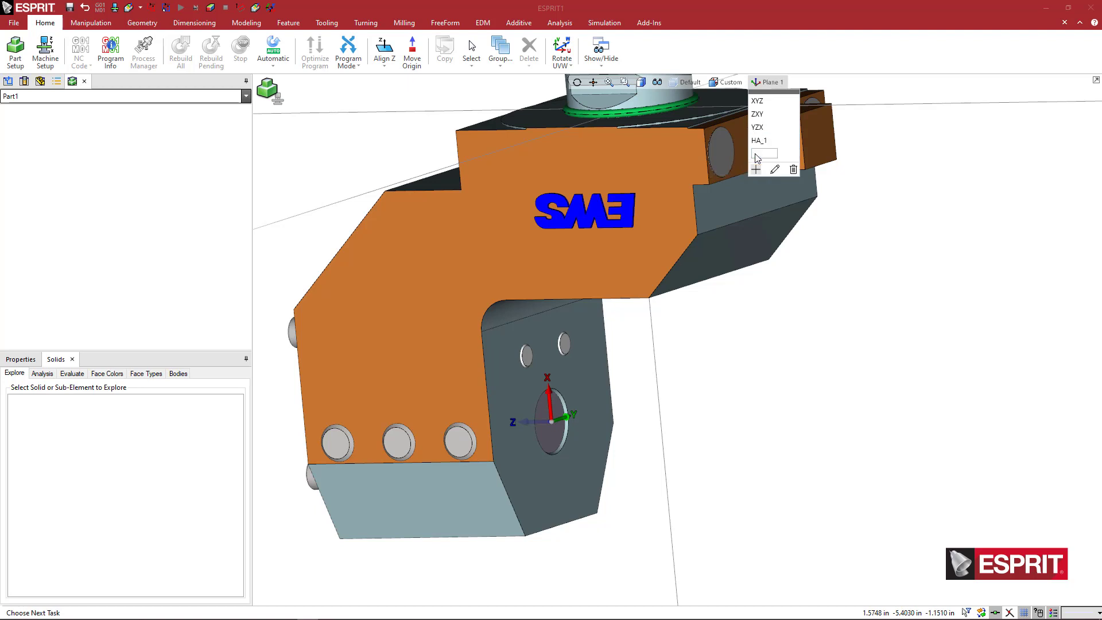
type("TA_1")
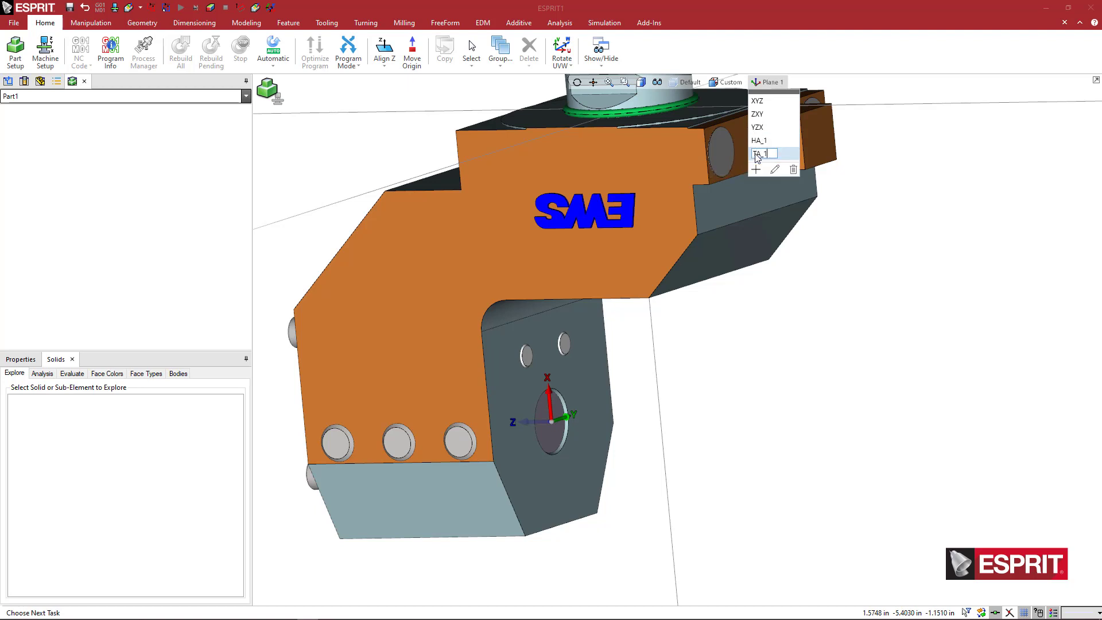
key("Return")
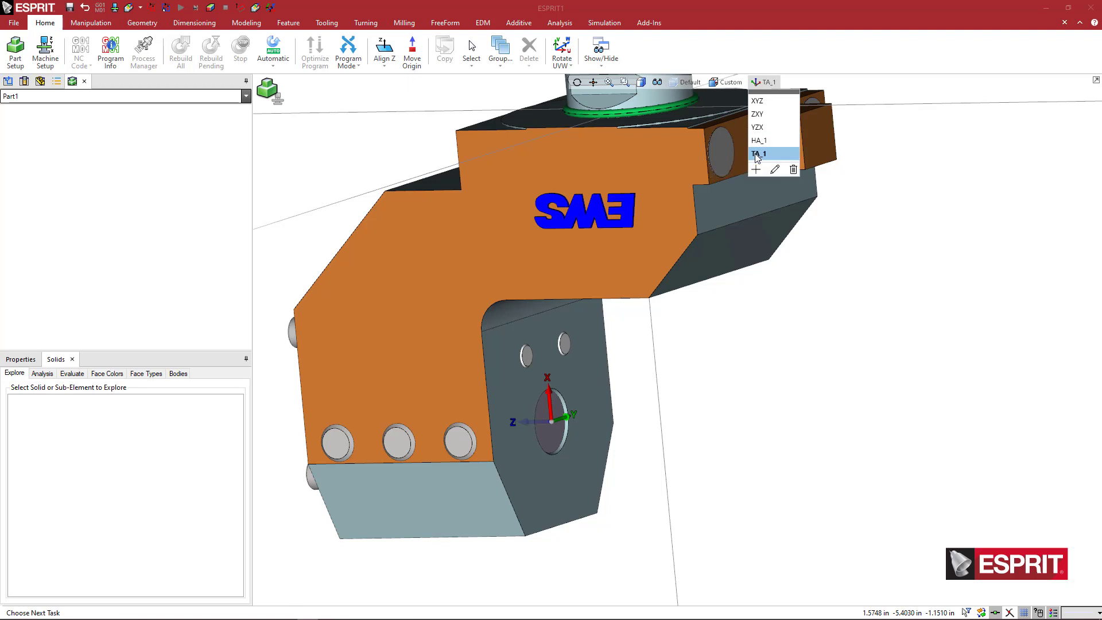
left_click(615, 405)
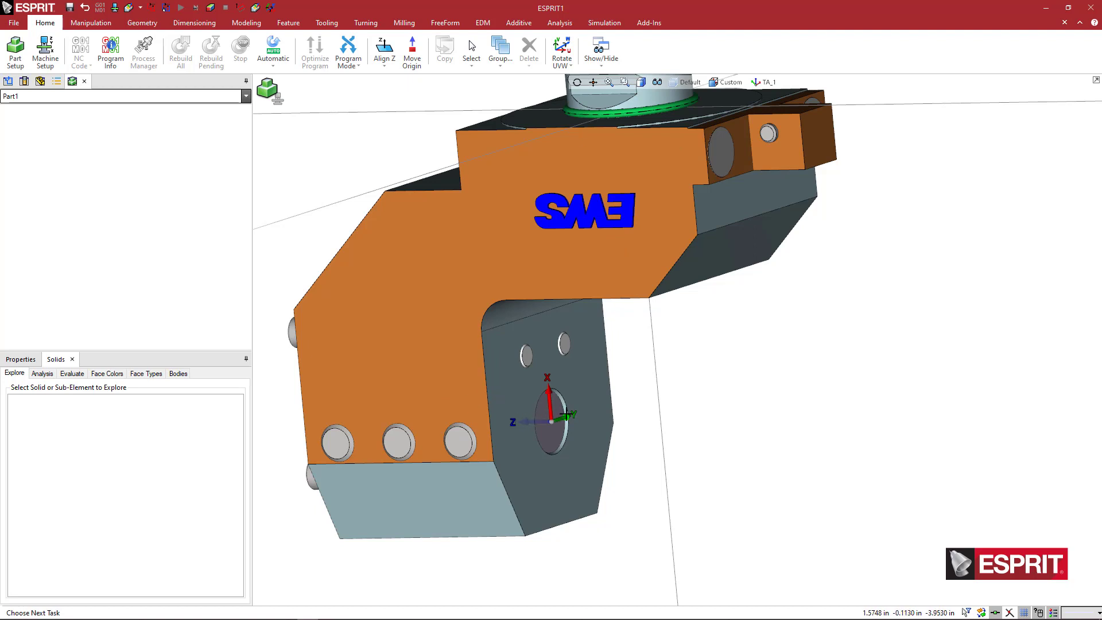
Check the file types available for saving the holder, including Holder Files (*.gdml), and leave without saving.
scroll(565, 415, "down", 3)
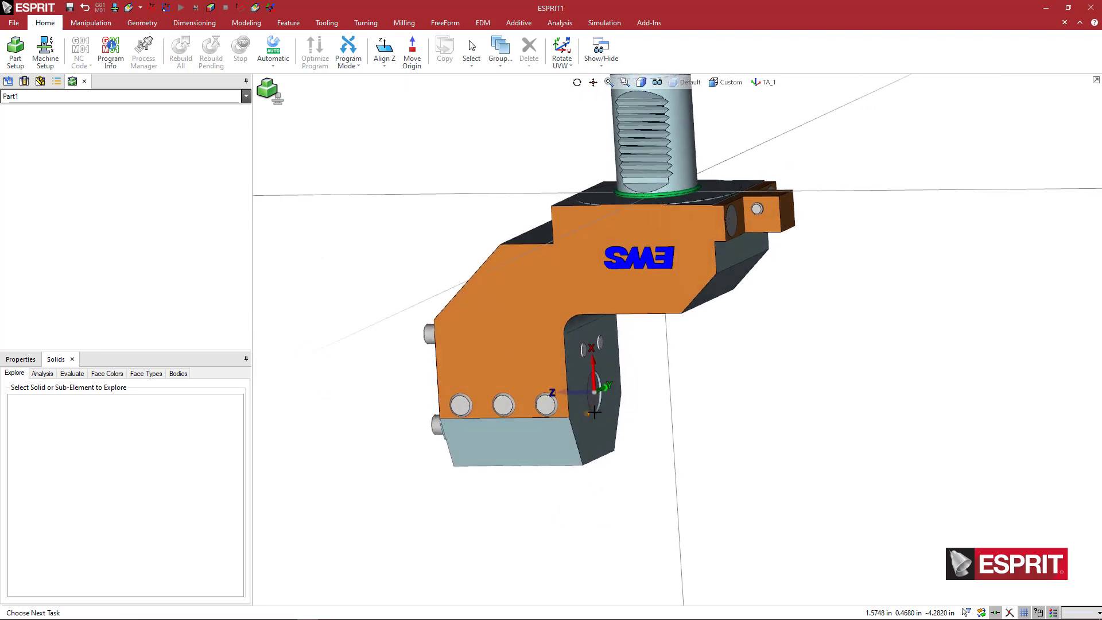
middle_click_drag(592, 381, 569, 402)
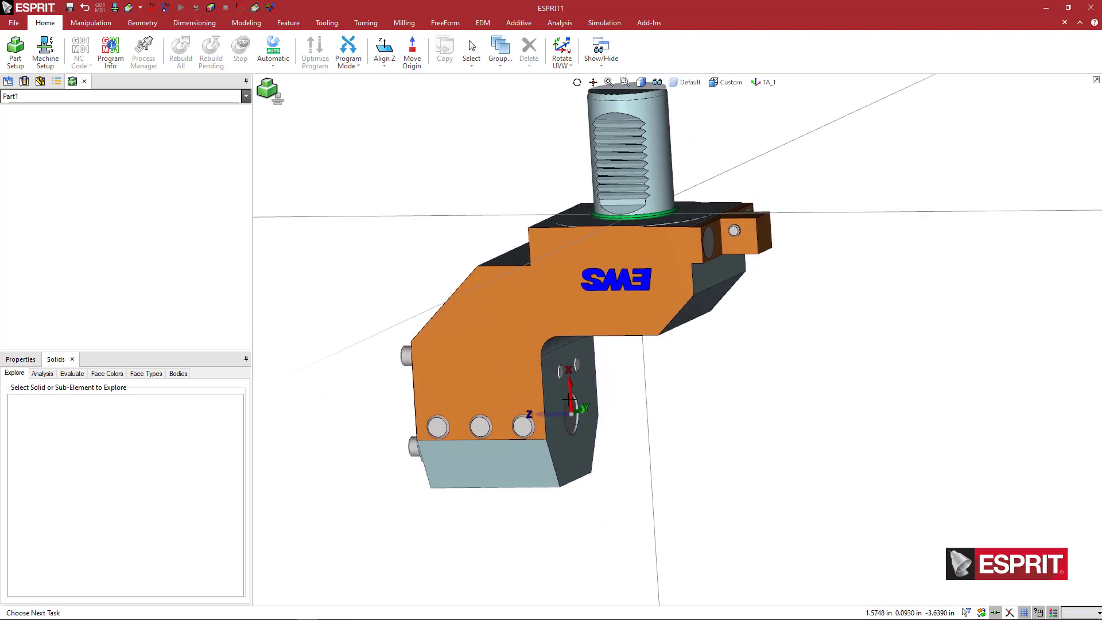
left_click(12, 23)
left_click(26, 72)
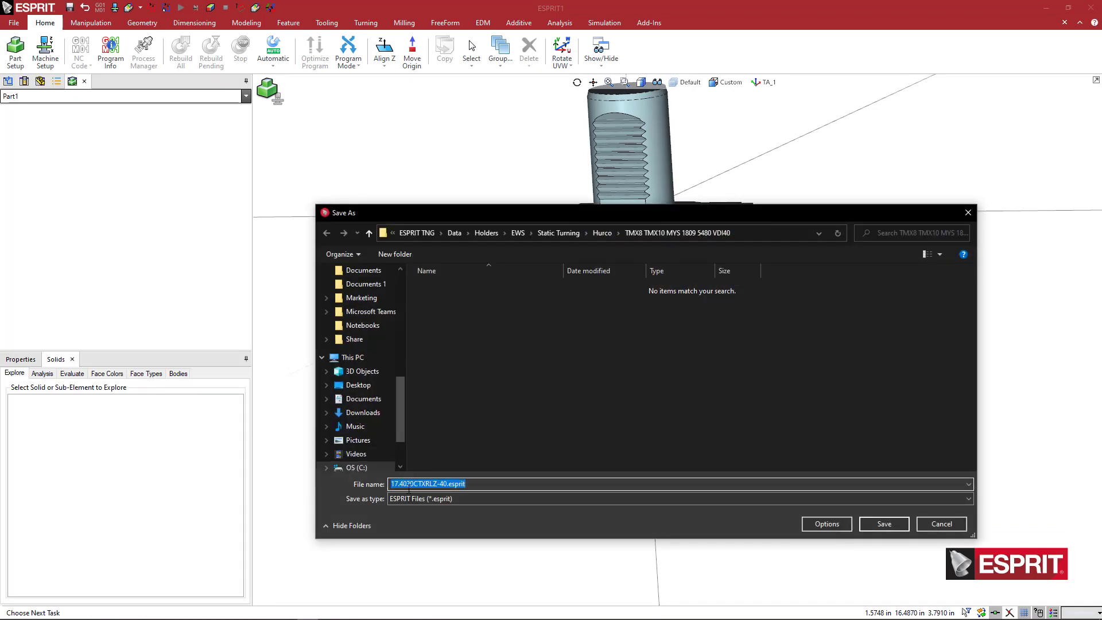
left_click(416, 498)
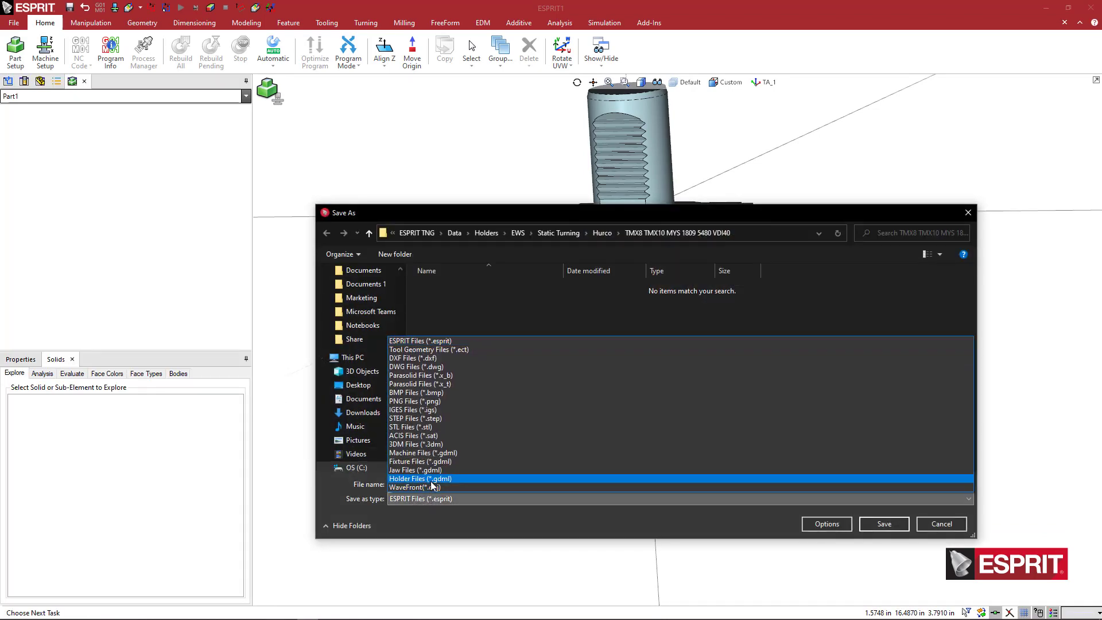
left_click(954, 525)
left_click(953, 524)
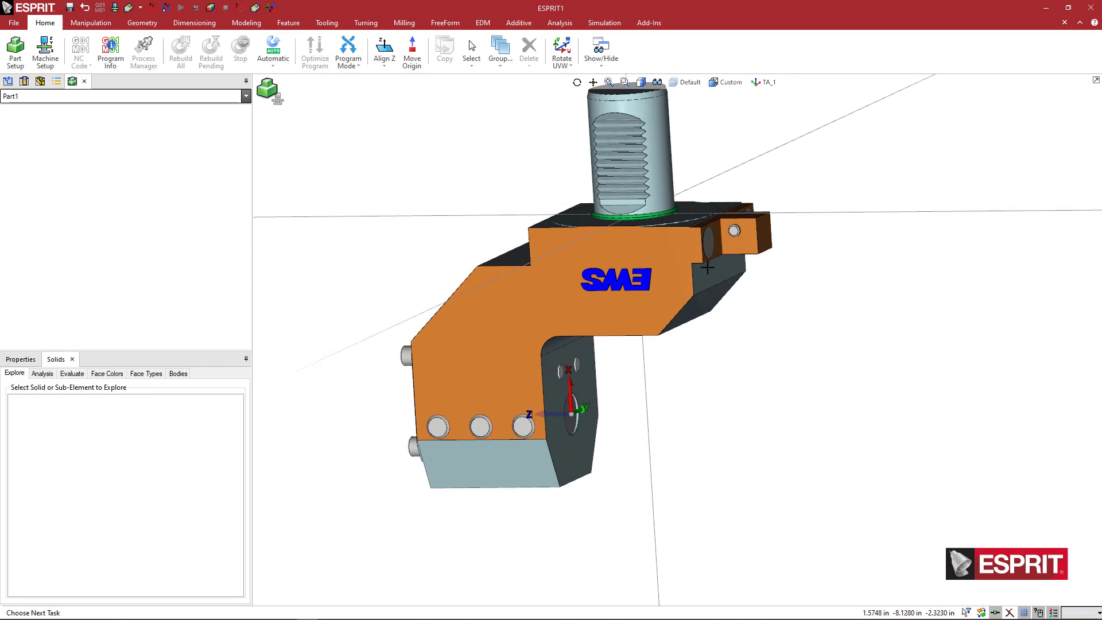
Select the entire holder solid and set its colour to light grey in its properties.
middle_click_drag(685, 276, 655, 326)
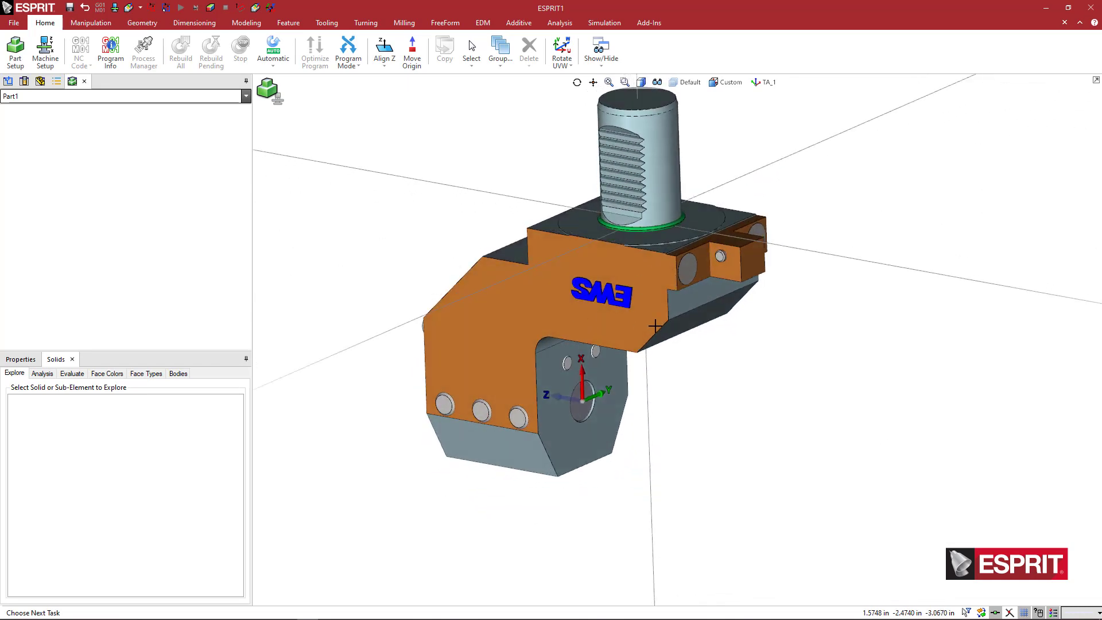
scroll(565, 324, "up", 3)
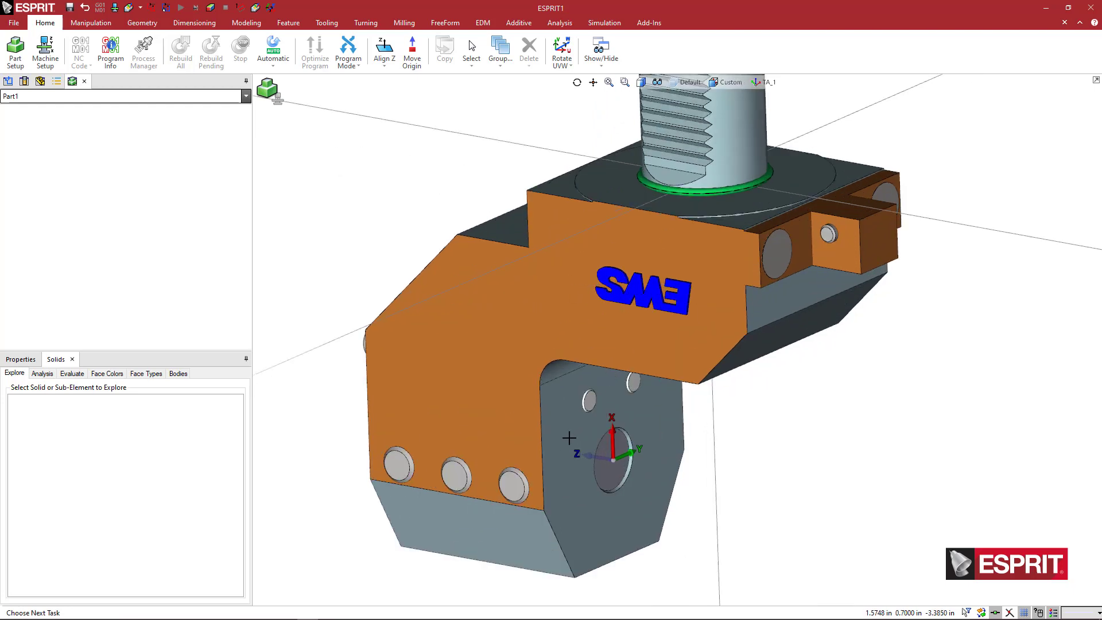
middle_click_drag(572, 469, 558, 433)
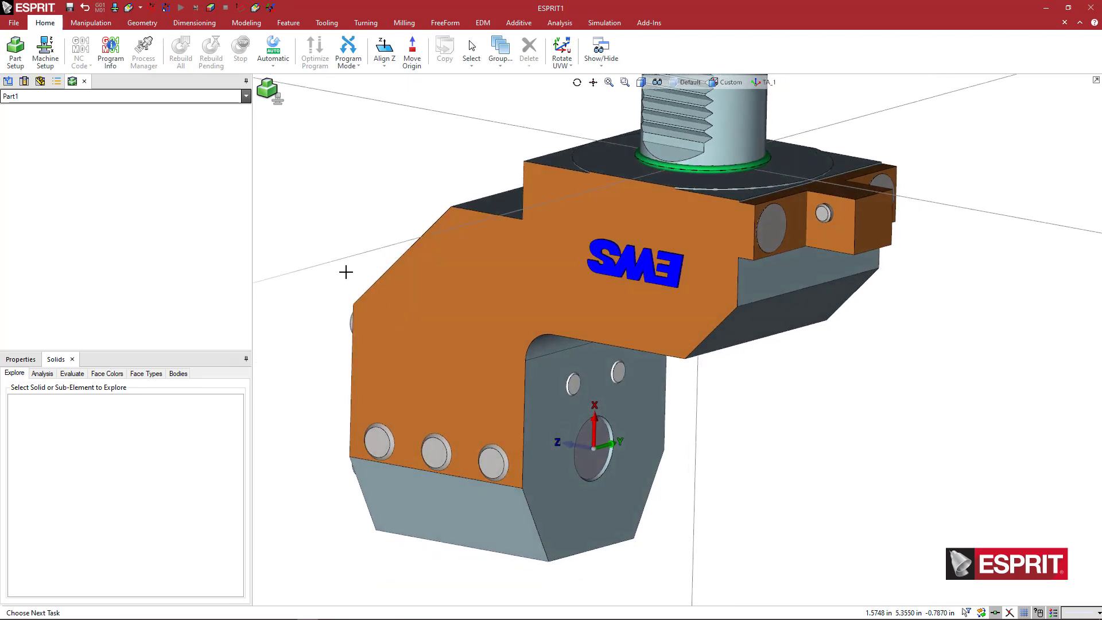
right_click(340, 226)
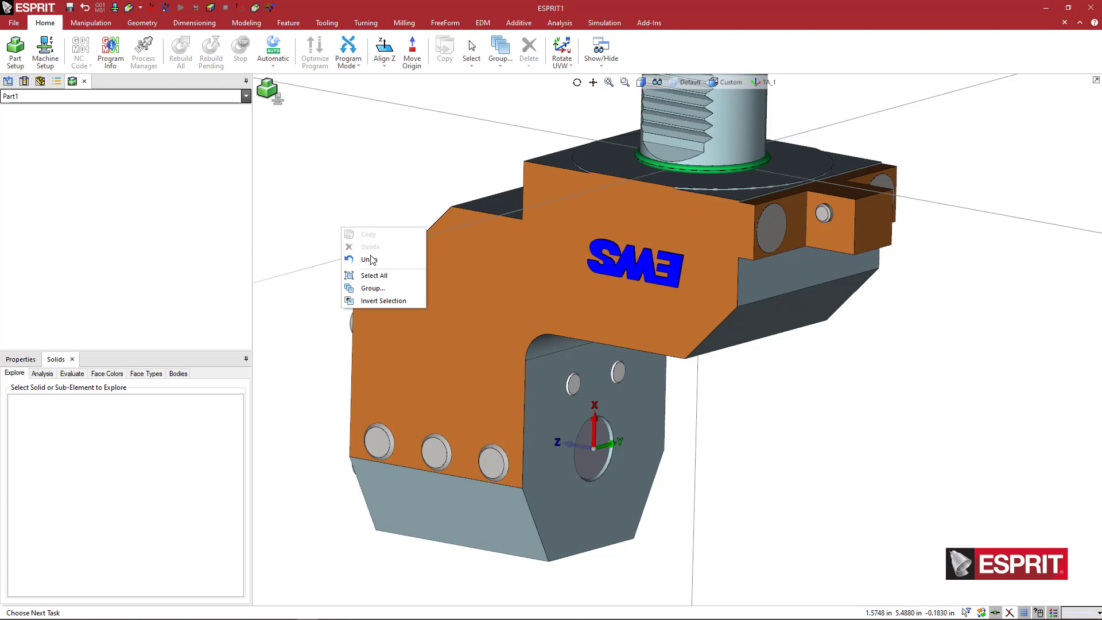
left_click(380, 276)
left_click(34, 365)
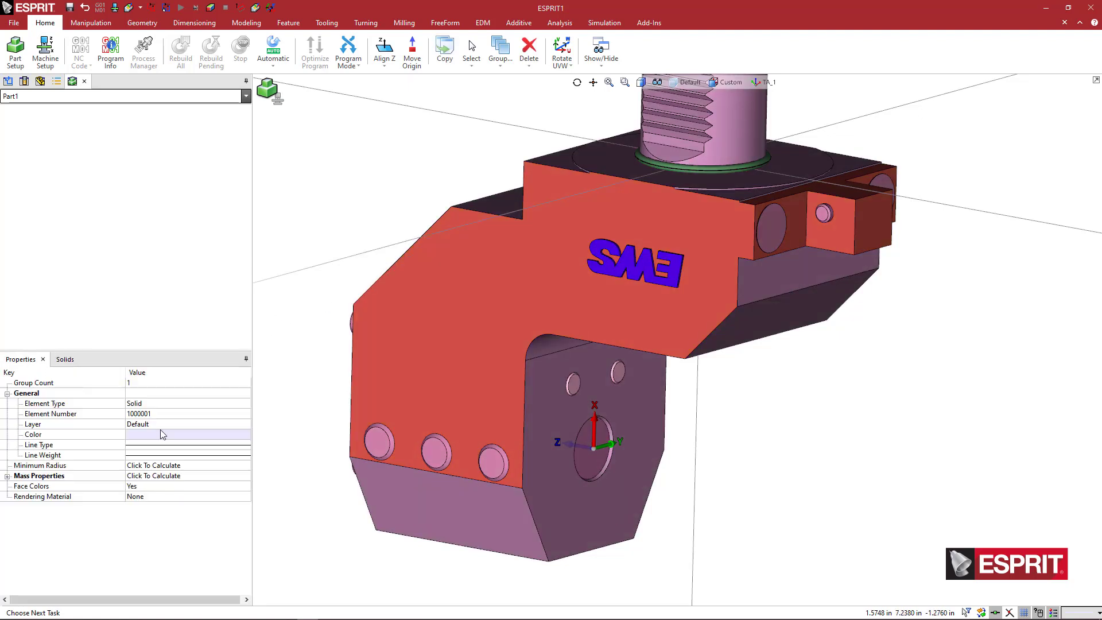
left_click(175, 435)
left_click(238, 435)
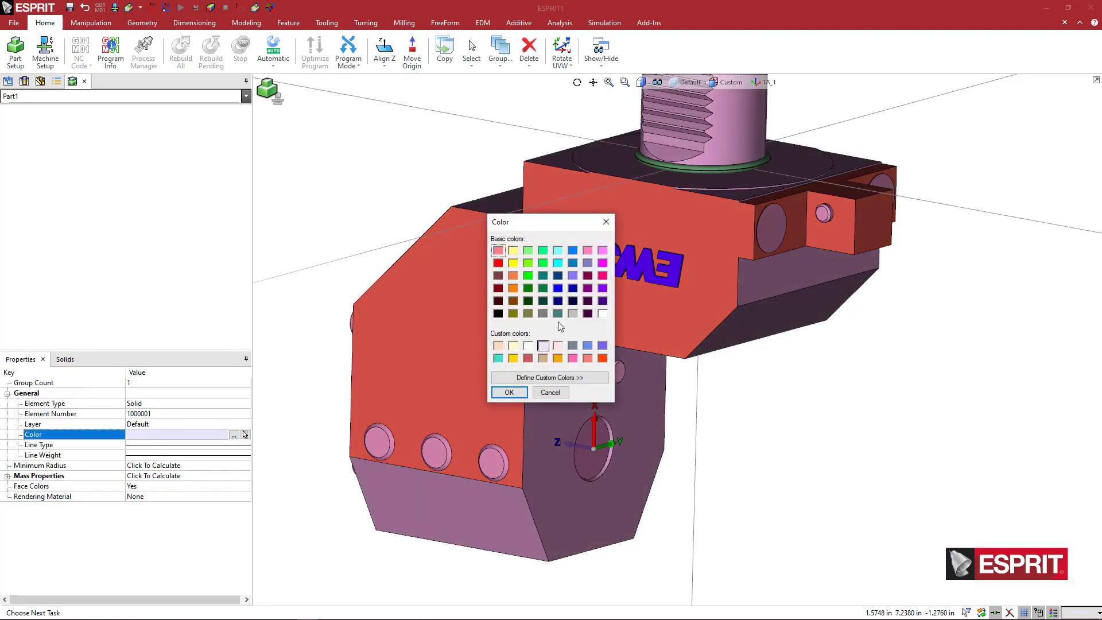
left_click(509, 392)
left_click(325, 361)
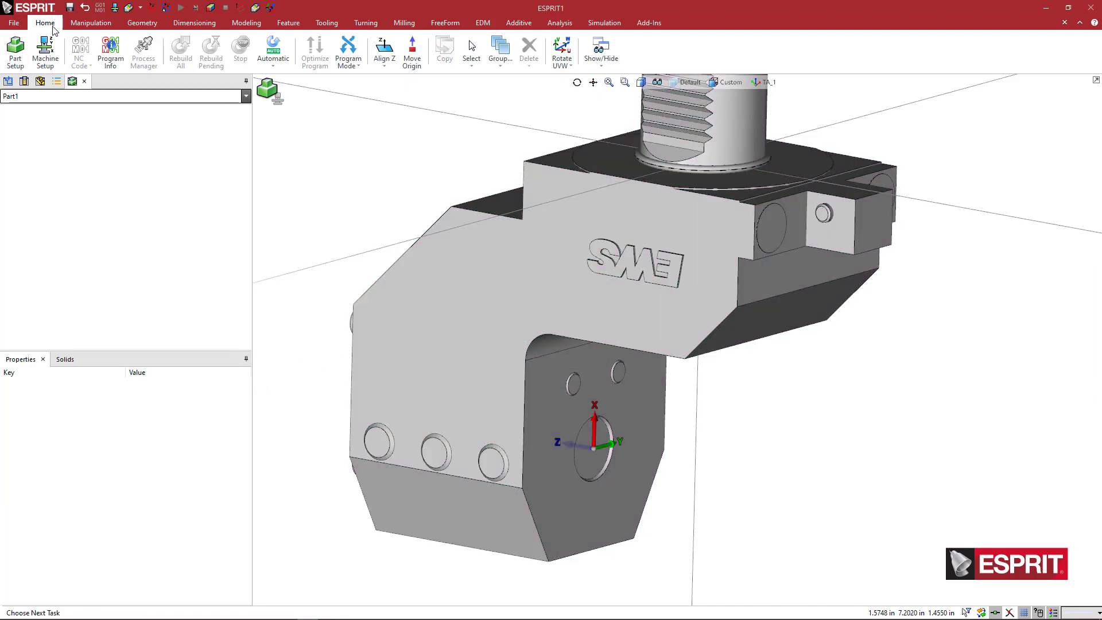
Use Propagation to select all connected side walls of the EWS logo on the holder body.
left_click(601, 62)
left_click(459, 148)
scroll(652, 287, "up", 10)
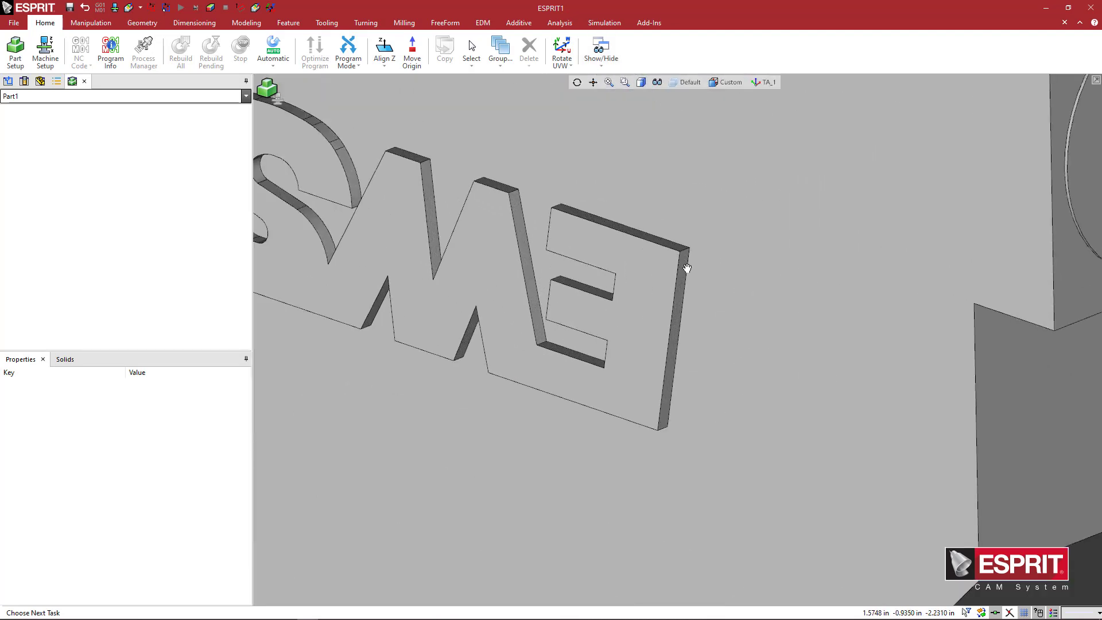
middle_click_drag(687, 268, 739, 326)
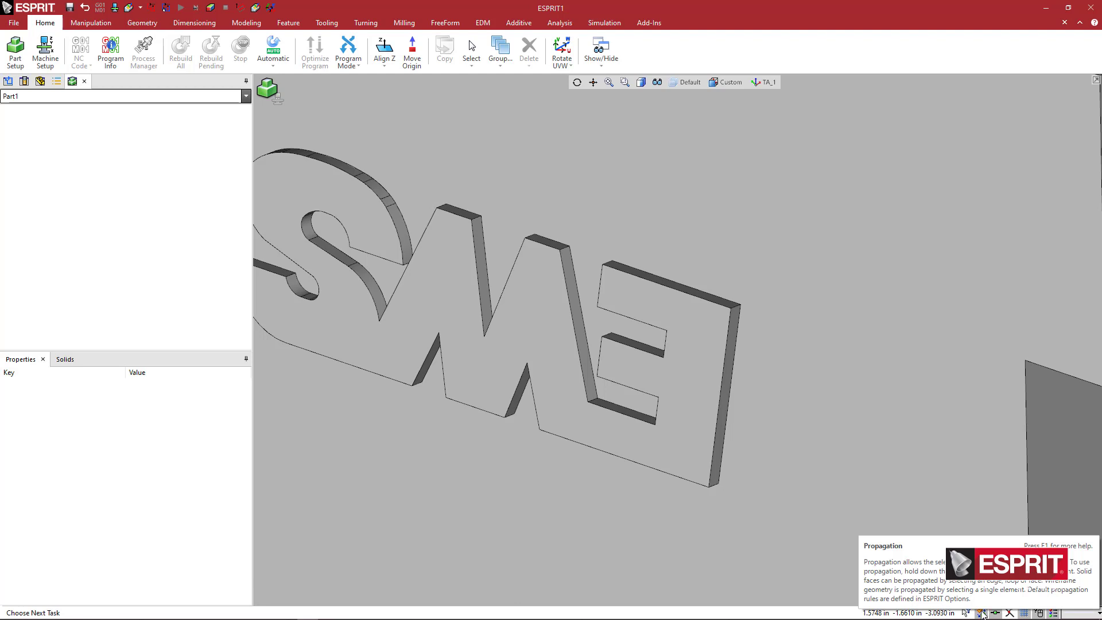
left_click(982, 612)
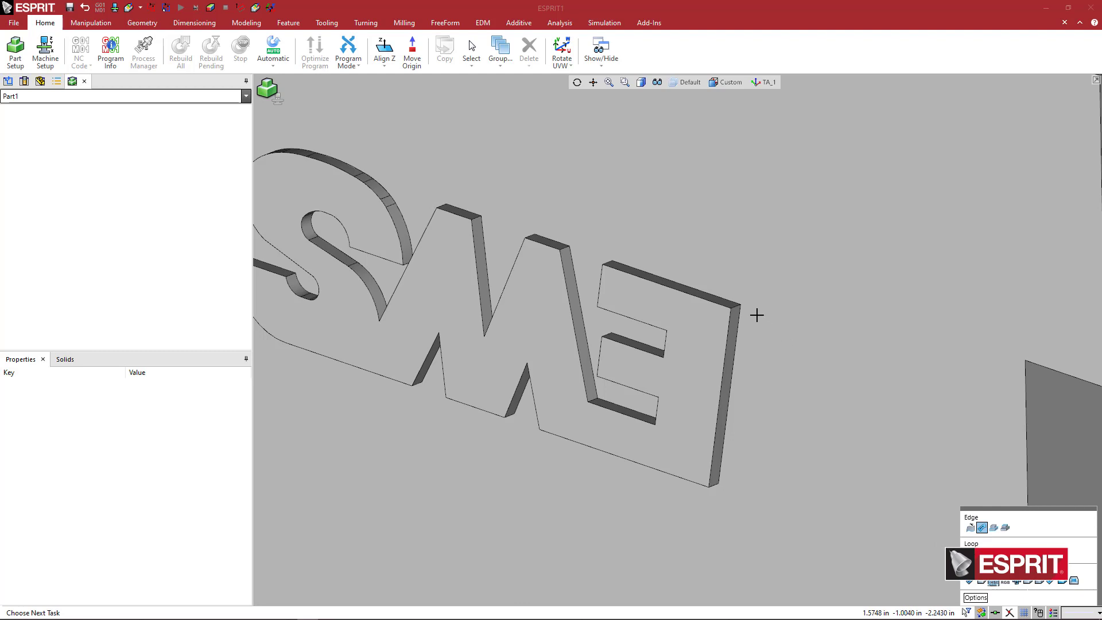
left_click(735, 305)
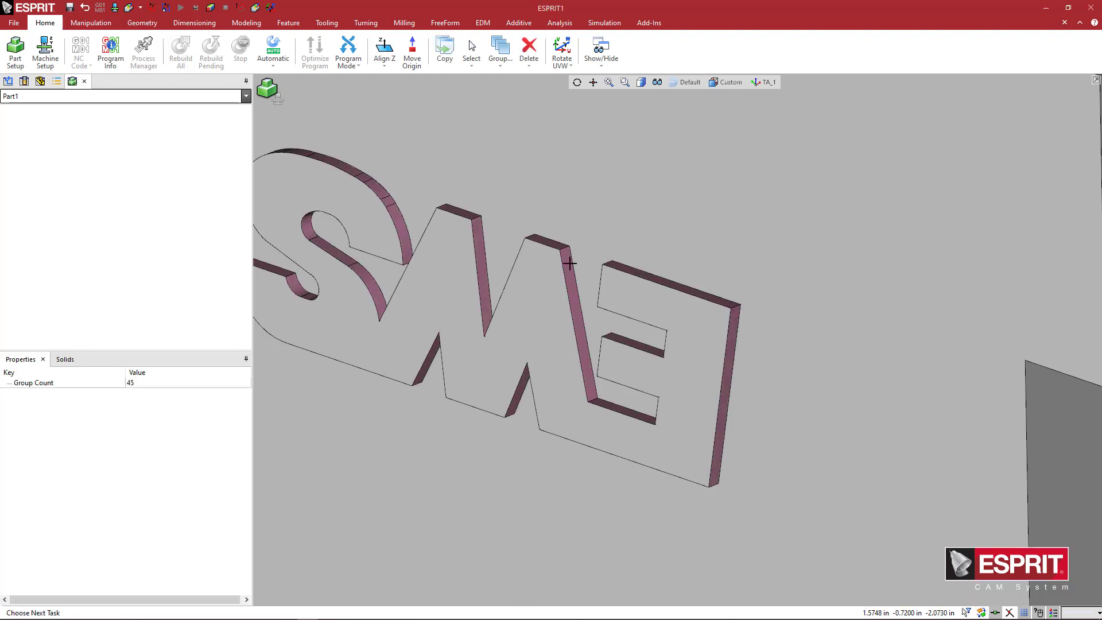
Inspect the selected logo walls in wireframe display, and restore the shaded display with edges.
left_click(641, 84)
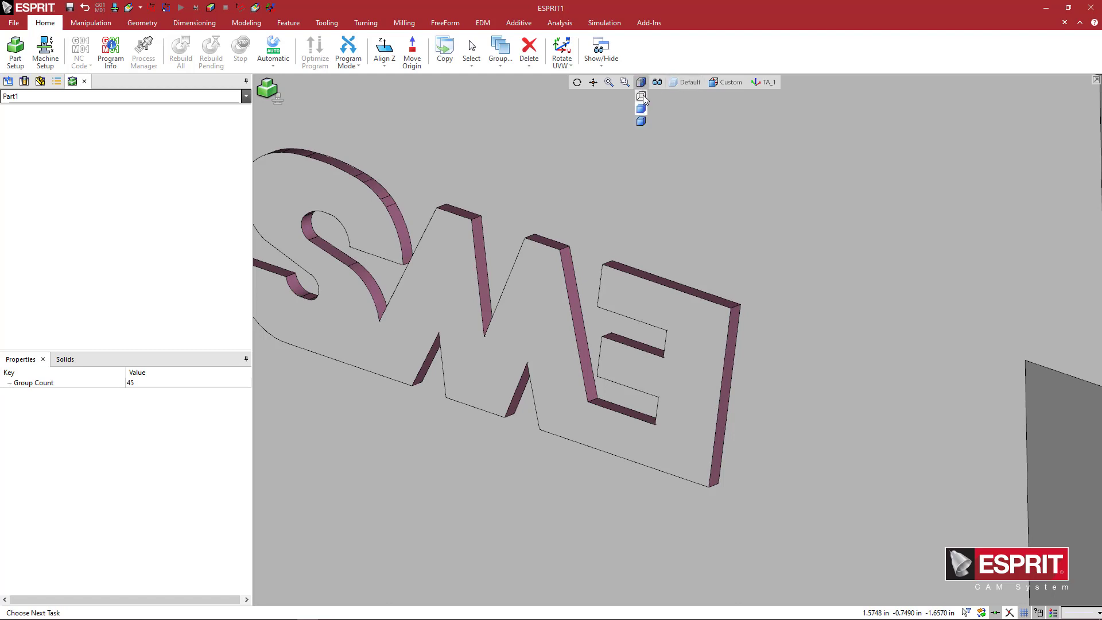
left_click(644, 99)
left_click(641, 84)
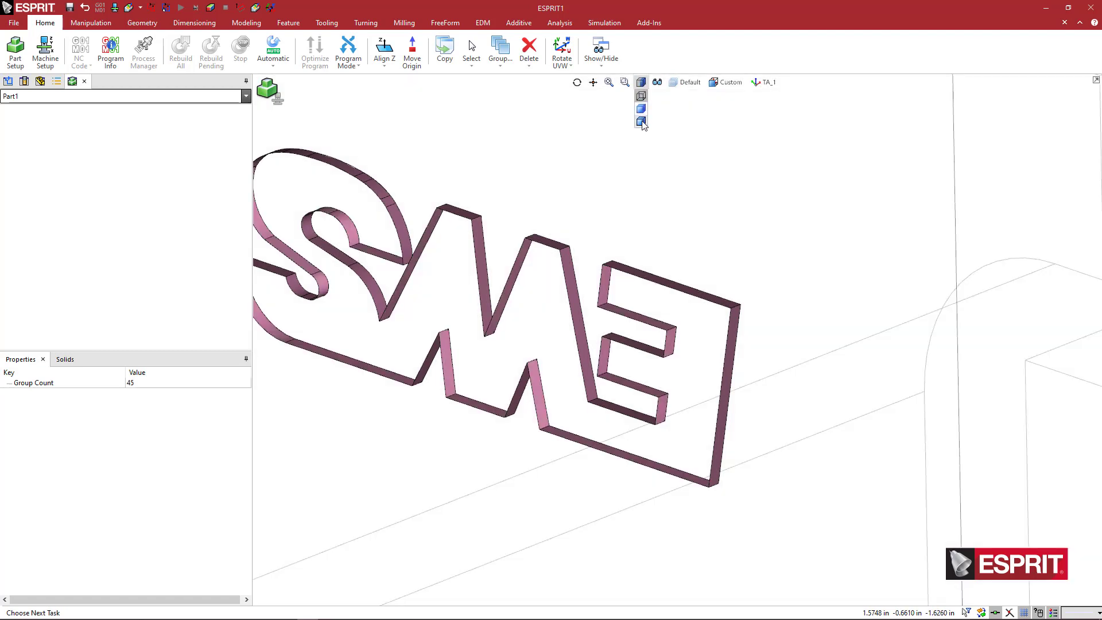
left_click(641, 121)
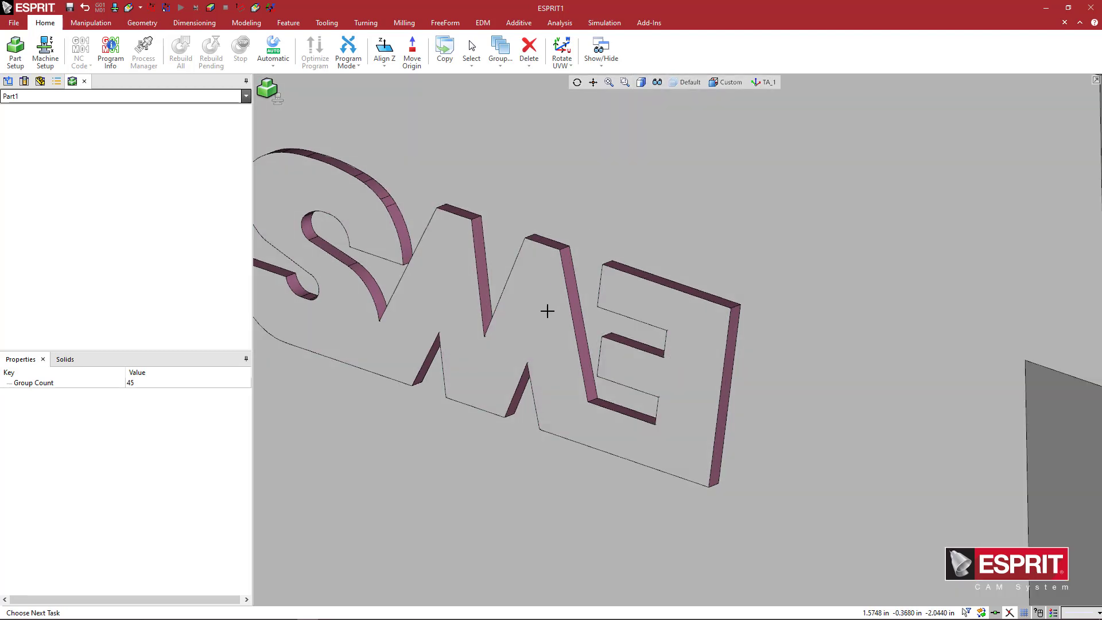
Add the EWS logo's flat face to the selected walls and change their colour attribute to bright blue.
left_click(555, 336, "ctrl")
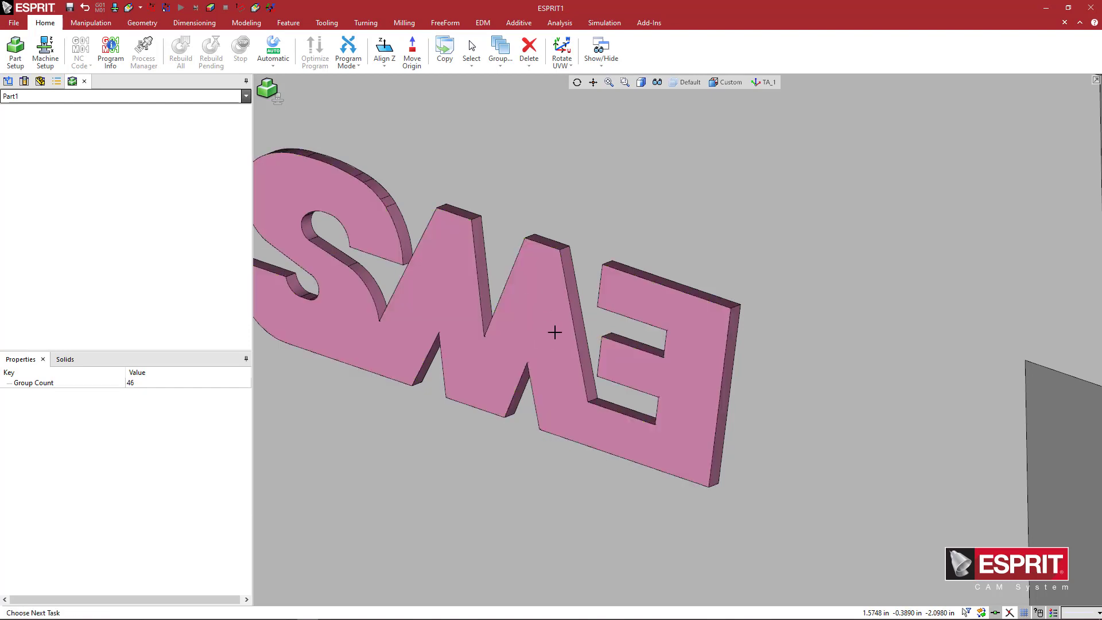
scroll(554, 333, "down", 1)
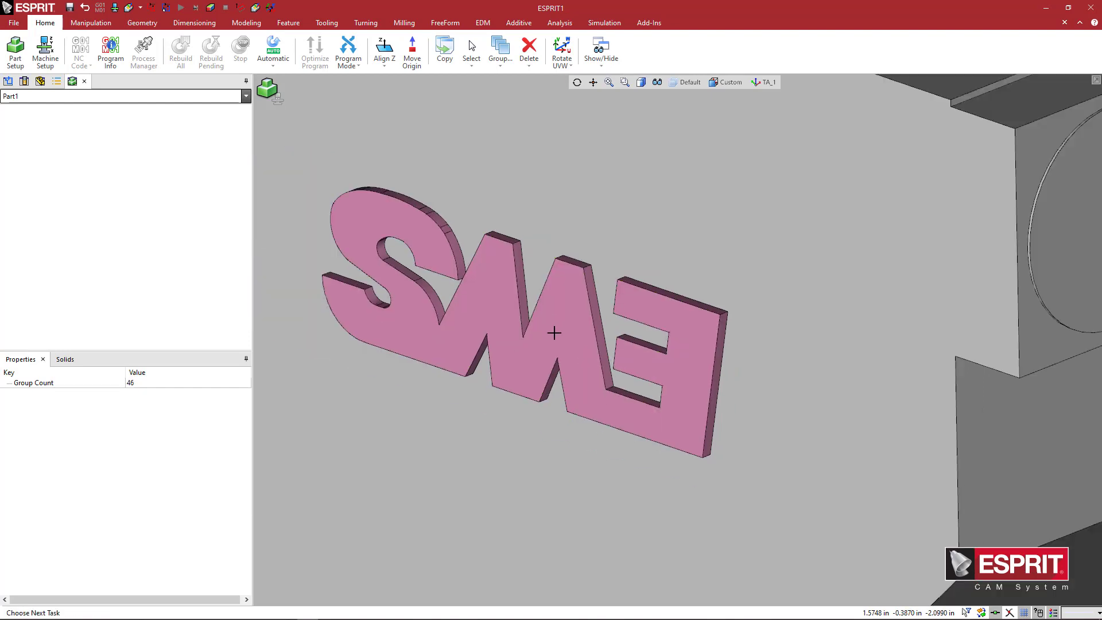
right_click(652, 179)
left_click(661, 187)
left_click(593, 322)
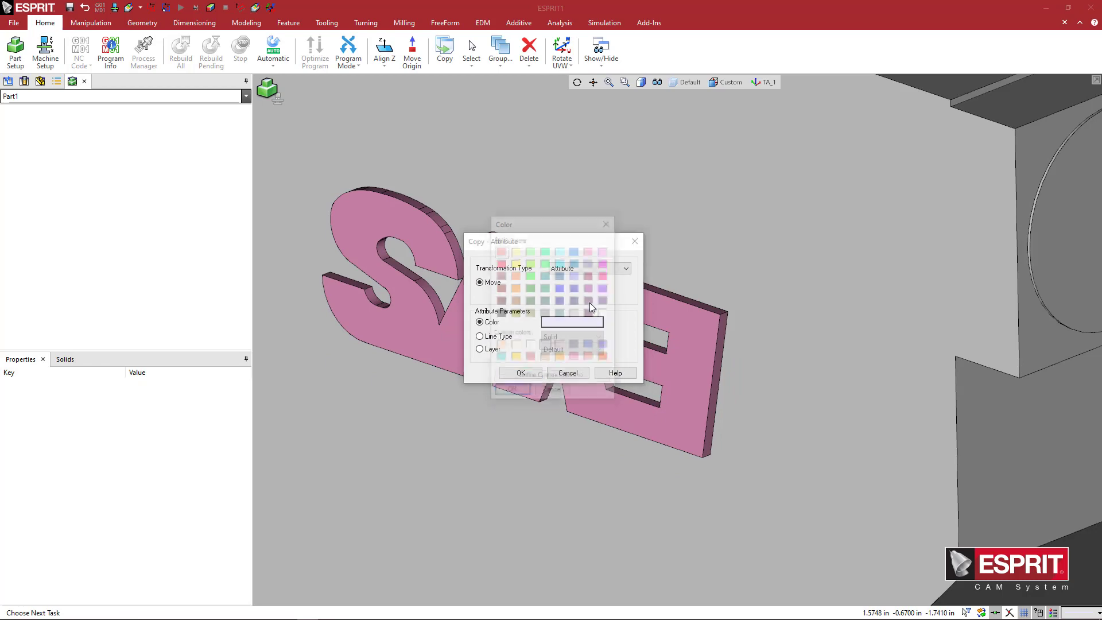
left_click(575, 250)
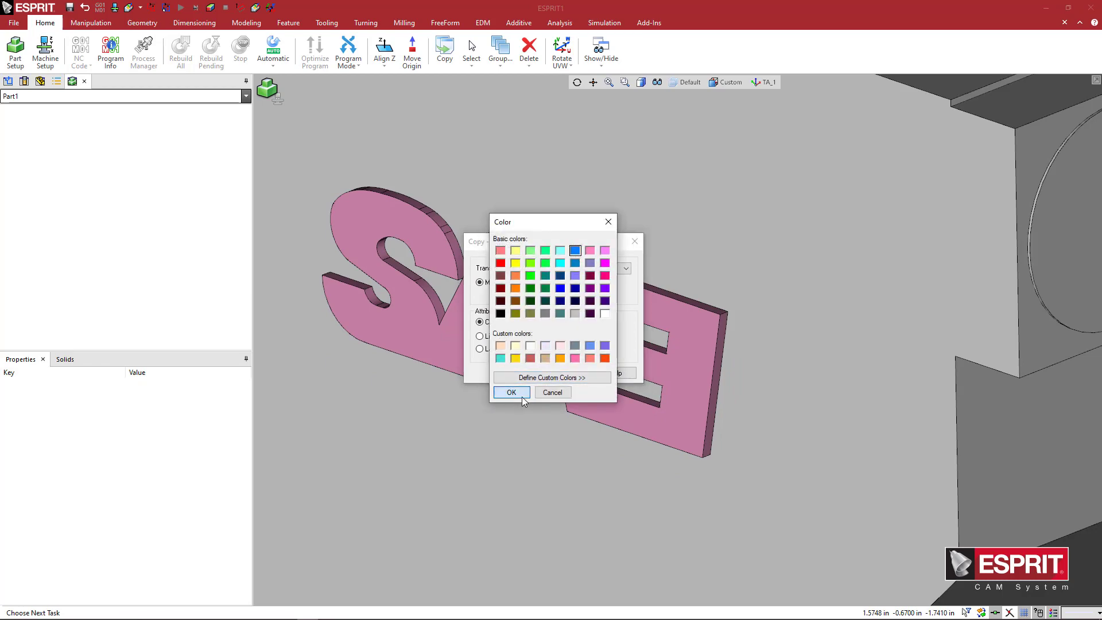
left_click(523, 396)
left_click(509, 372)
scroll(597, 289, "down", 2)
scroll(596, 290, "down", 4)
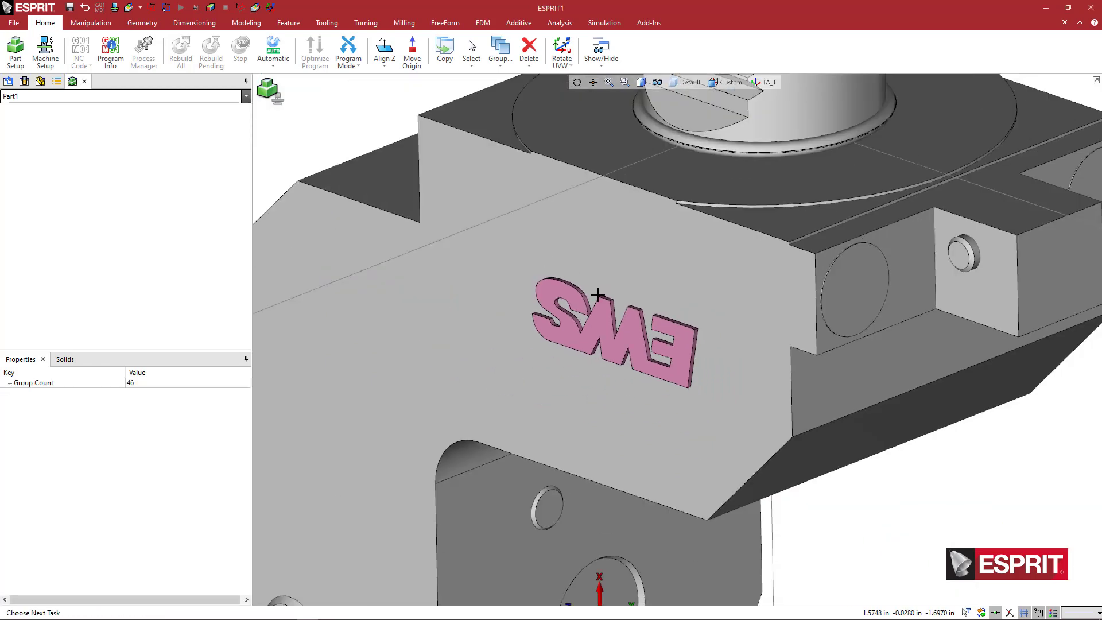
left_click(804, 479)
Select the connected side walls of the recessed pocket beside the four round pins, and add the pocket's flat floor face.
scroll(803, 480, "up", 1)
middle_click_drag(736, 388, 794, 411)
middle_click_drag(617, 385, 618, 368, "ctrl")
scroll(578, 337, "up", 6)
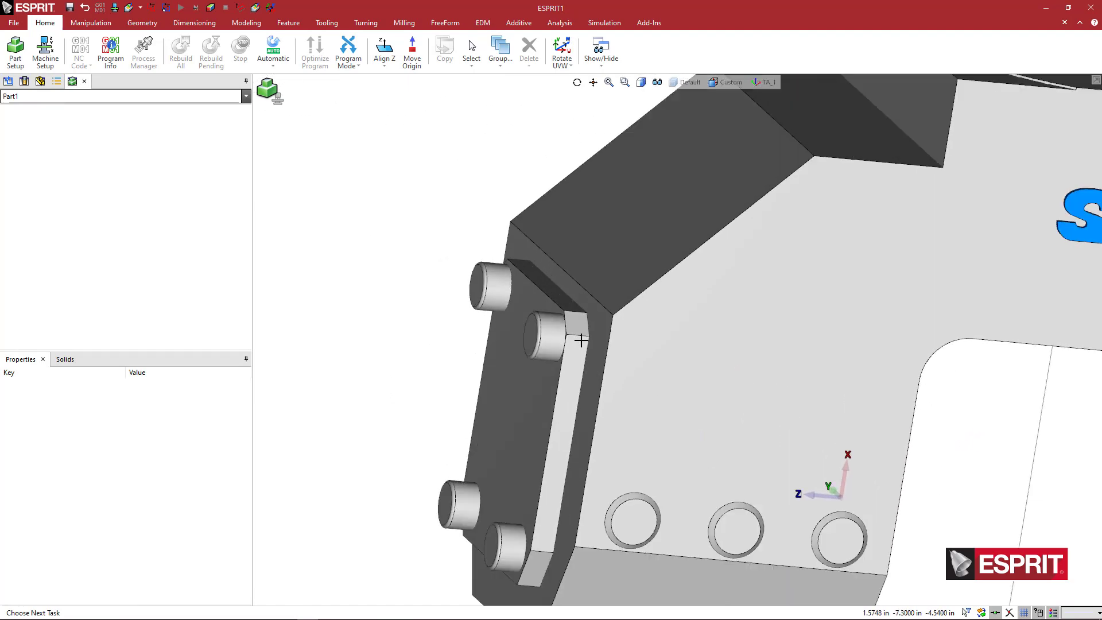
left_click(577, 371)
scroll(577, 370, "down", 3)
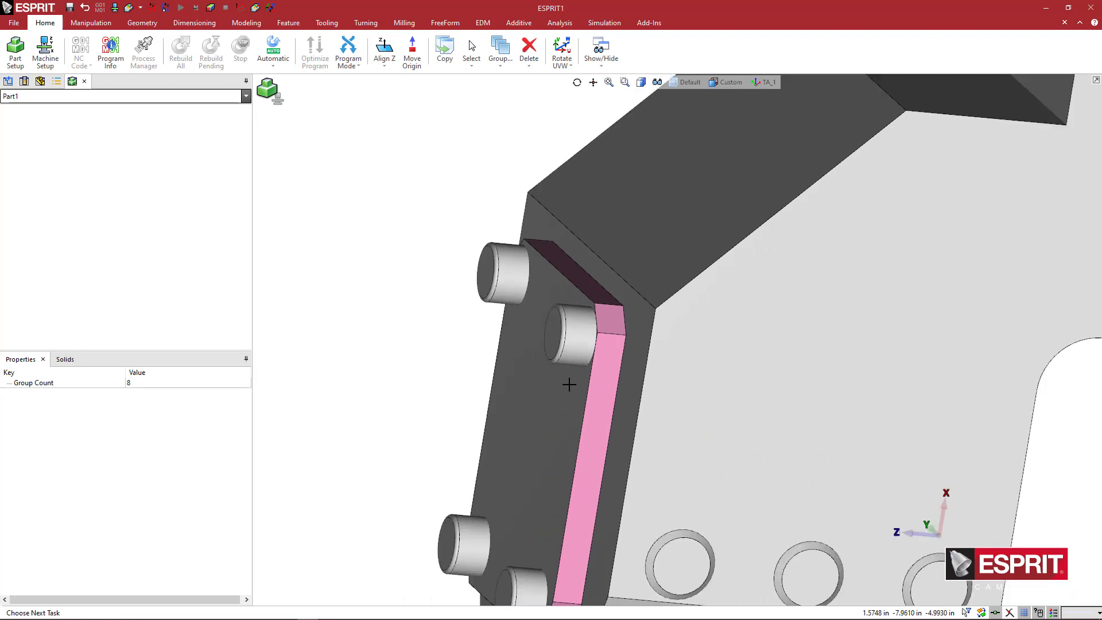
left_click(544, 410)
Change the colour attribute of the selected pocket faces to a custom dark grey with RGB 78, 78, 78.
right_click(411, 319)
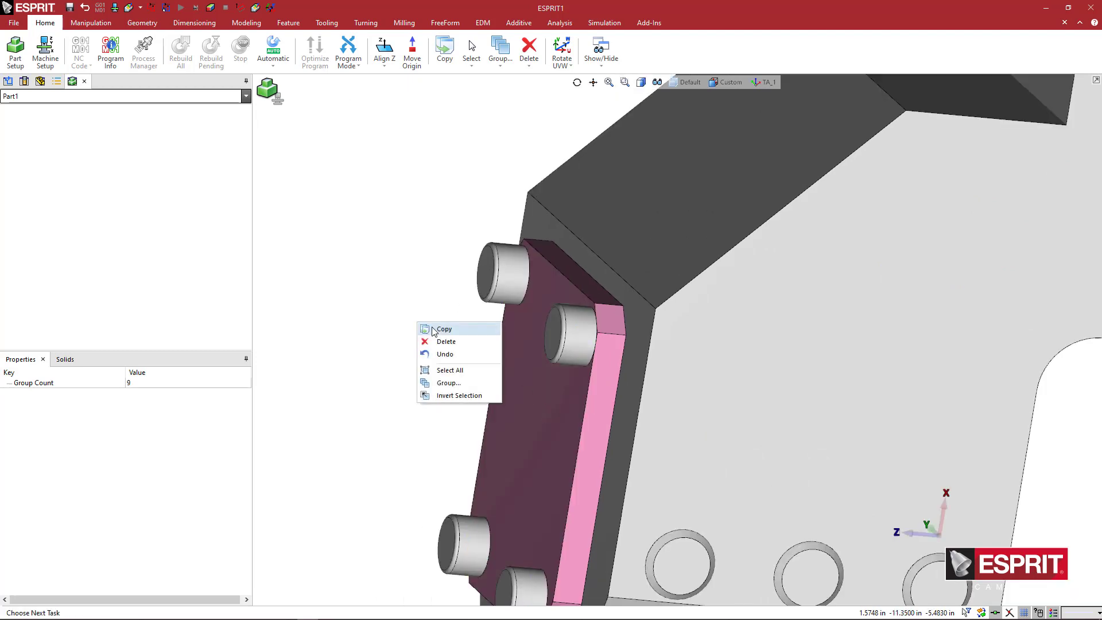
left_click(440, 344)
left_click(552, 325)
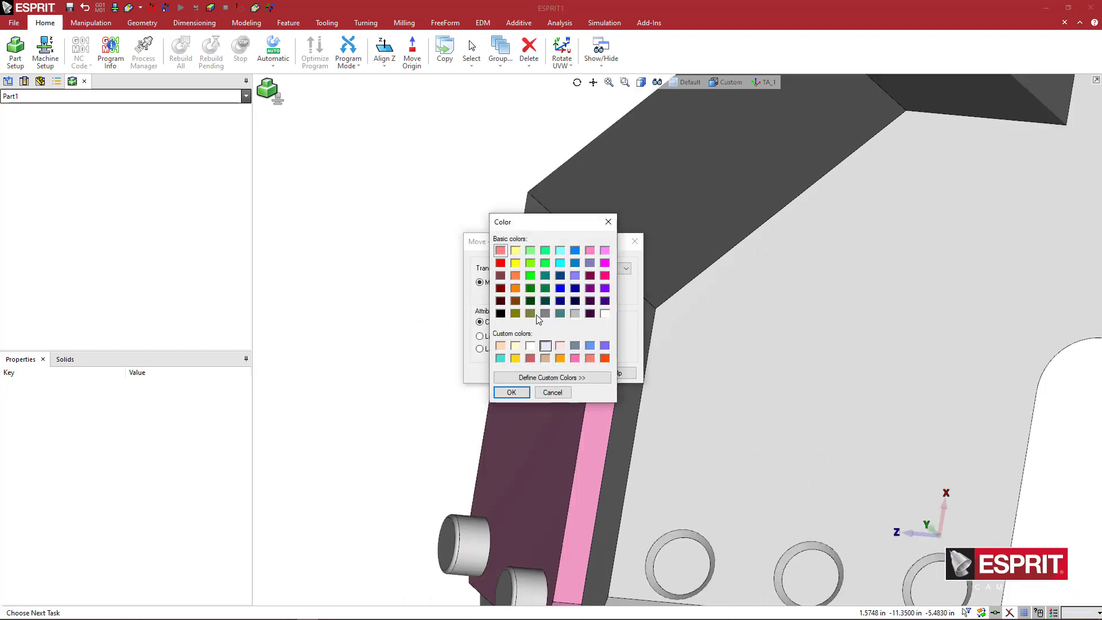
left_click(501, 314)
left_click(552, 377)
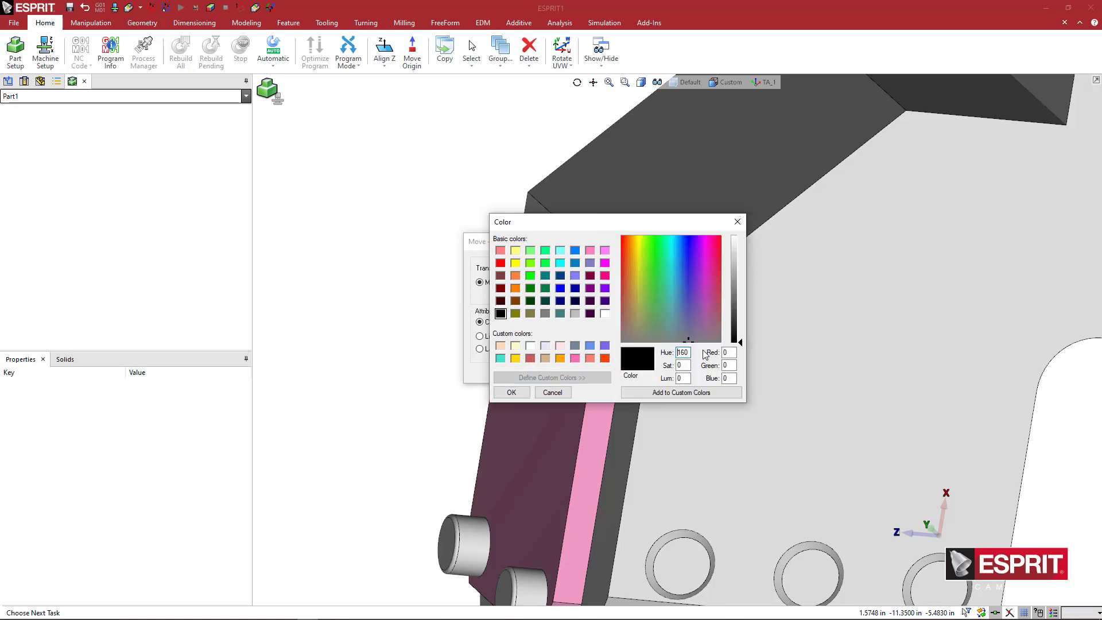
left_click(738, 314)
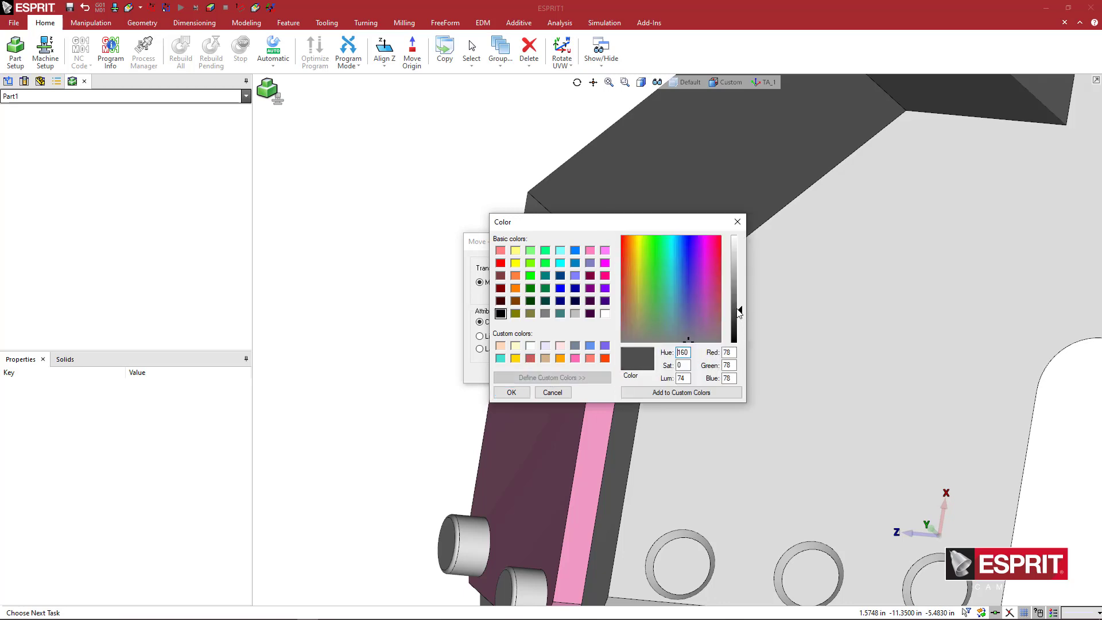
left_click(518, 392)
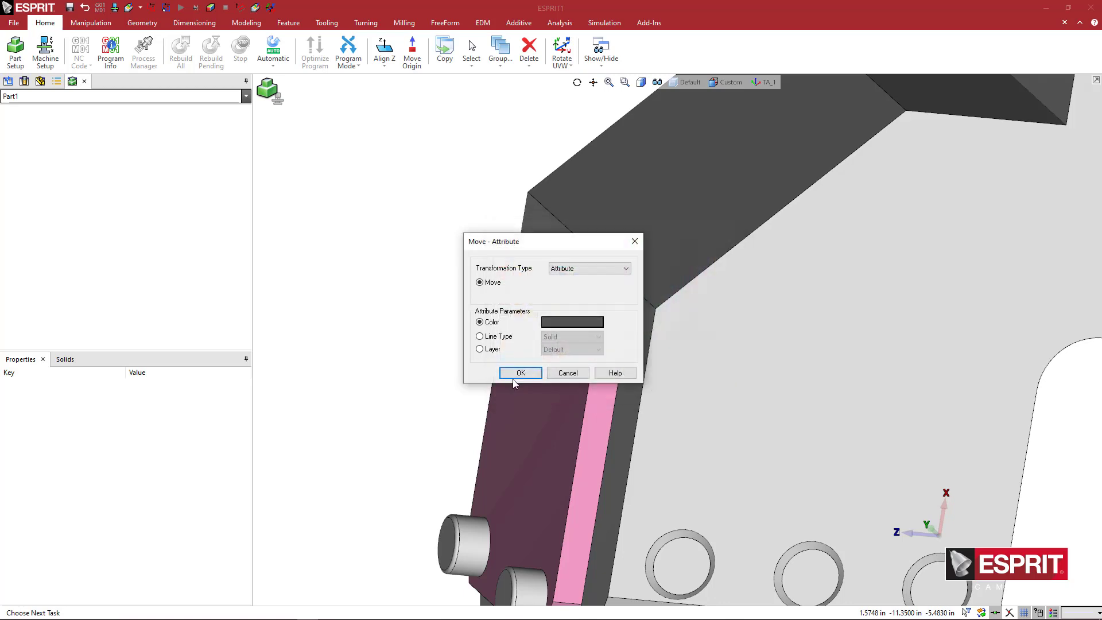
left_click(508, 371)
Start saving the model as a Holder Files (*.gdml) type in the current Hurco folder, and extend the file name to 17.4020CTXRLZ-40_.
middle_click_drag(509, 366, 549, 390)
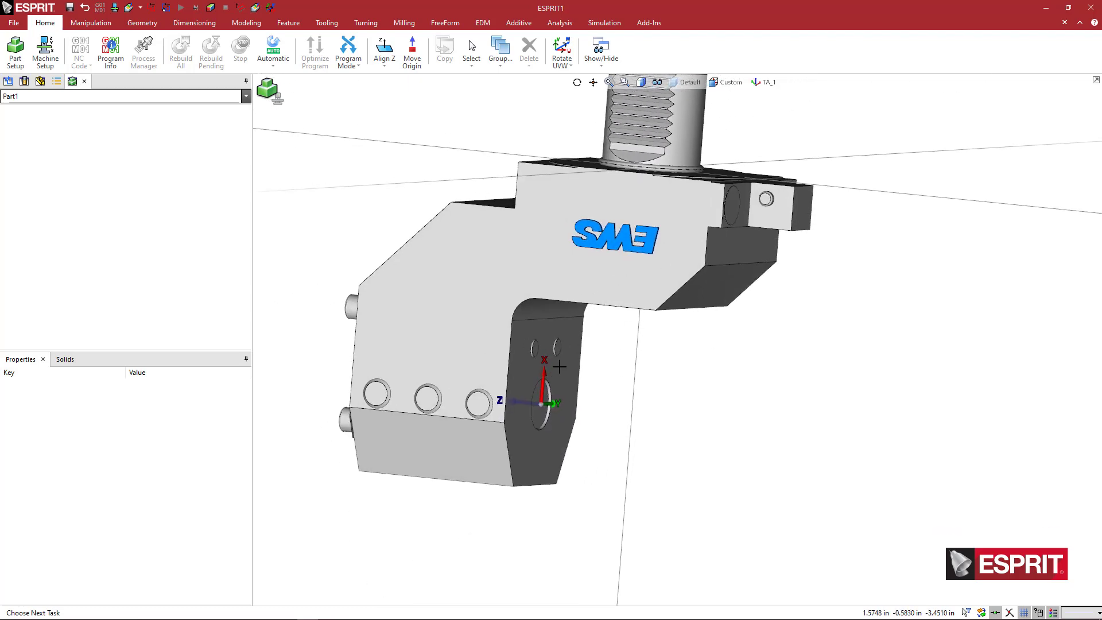
left_click(22, 23)
left_click(36, 46)
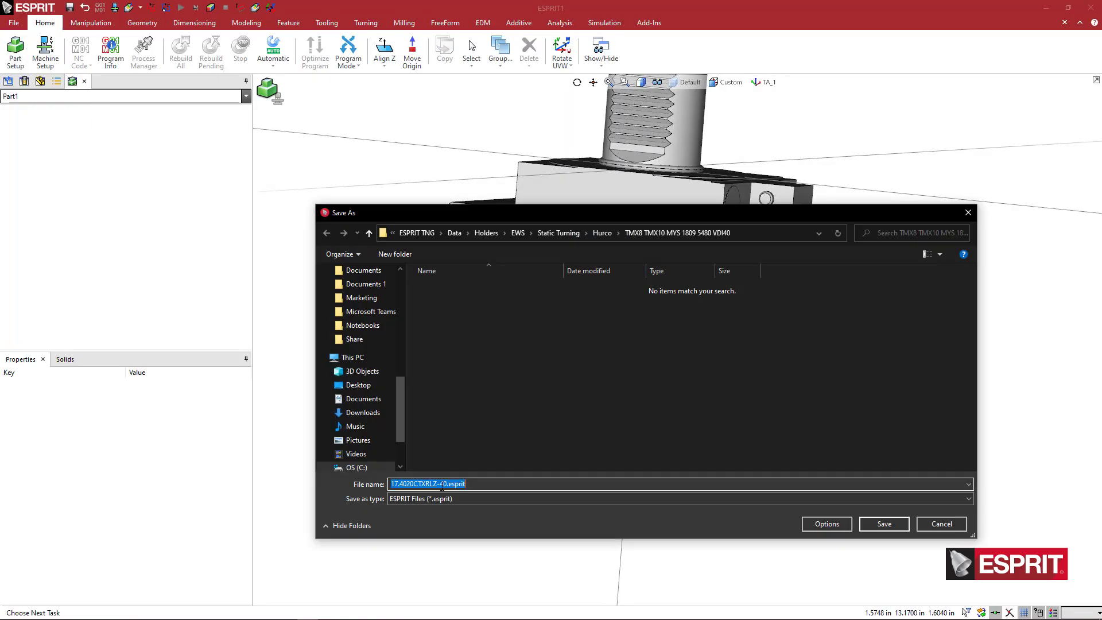
left_click(447, 499)
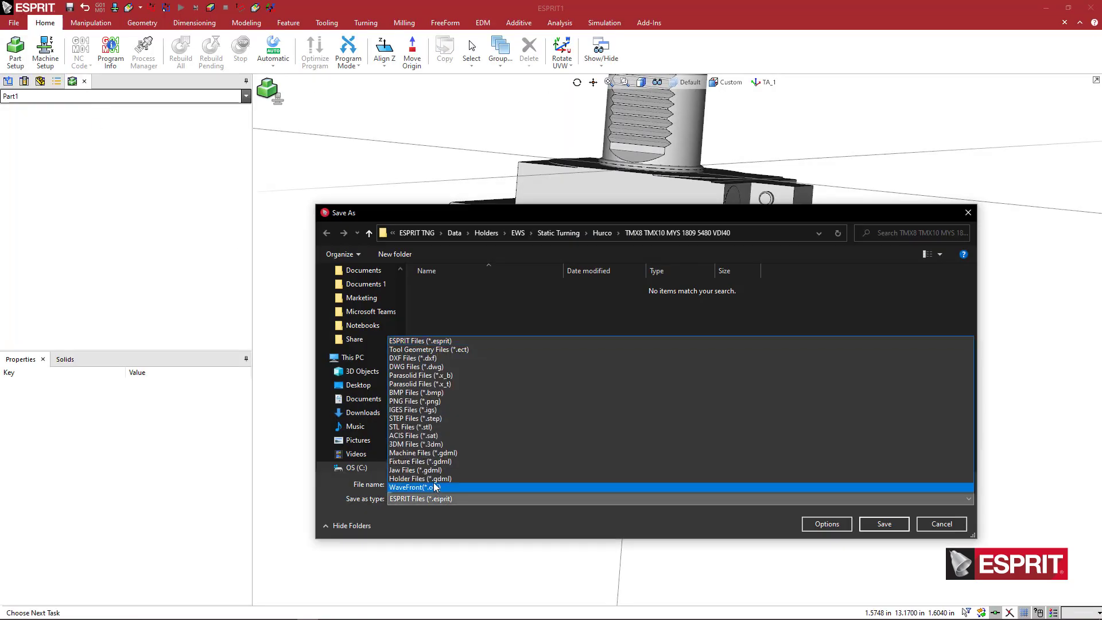
left_click(442, 478)
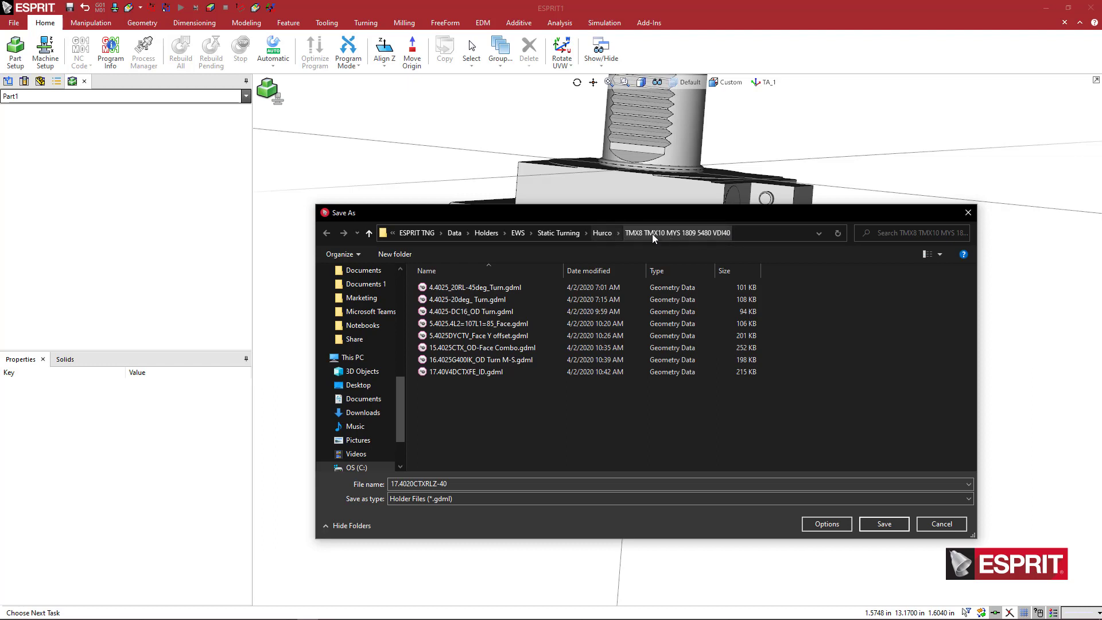
left_click(476, 485)
left_click(475, 485)
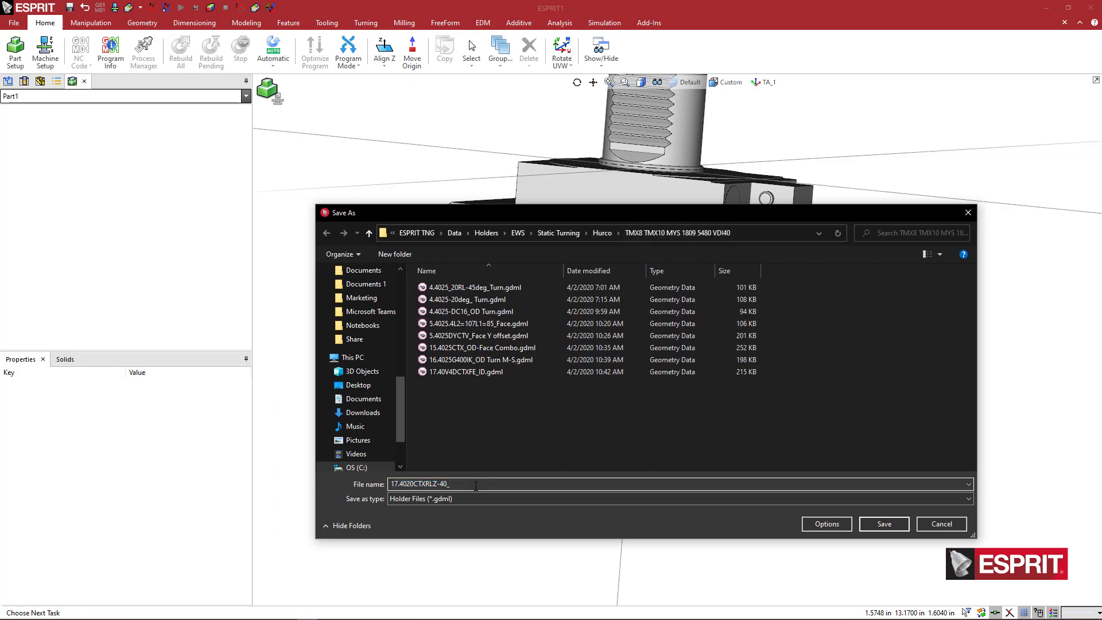